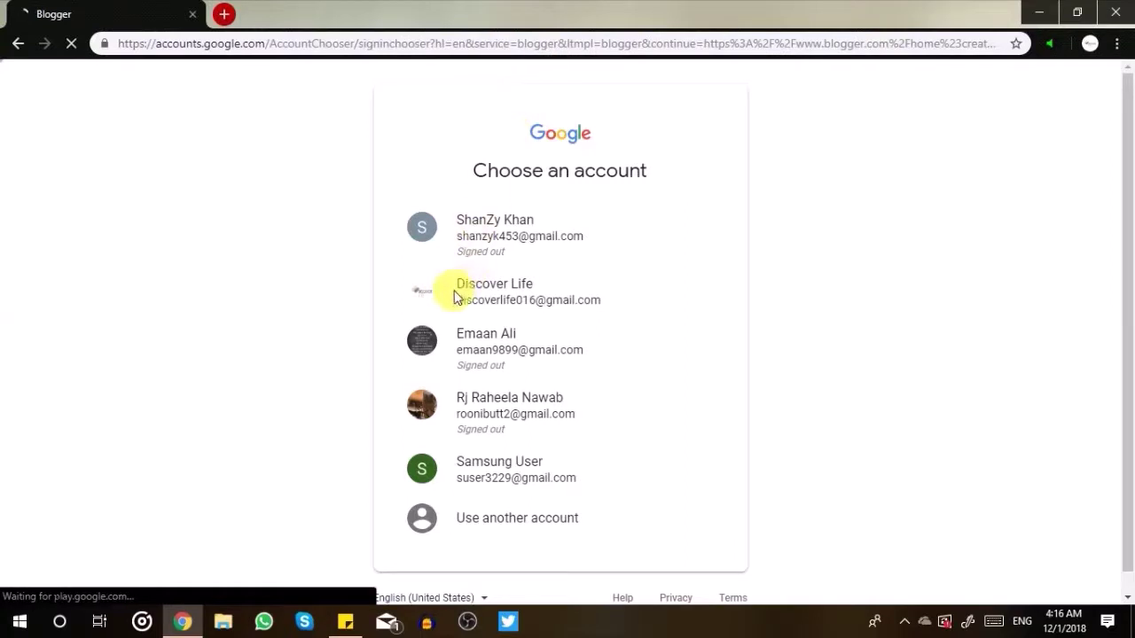
- Sign in to Blogger with the Discover Life Google account by entering the account password
left_click(488, 303)
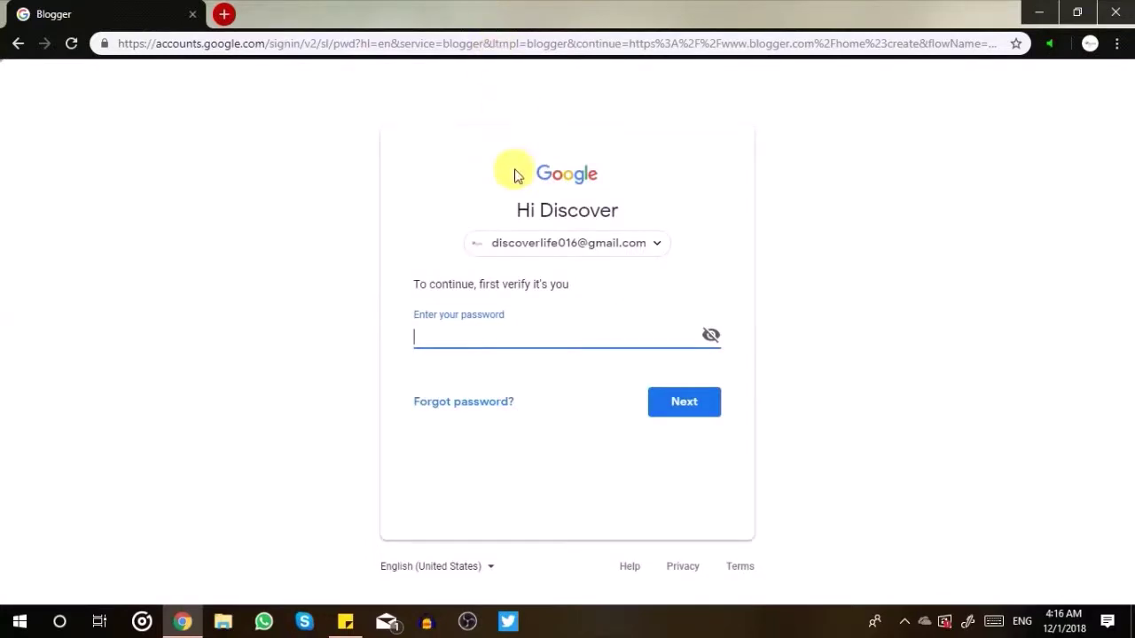
type("•••")
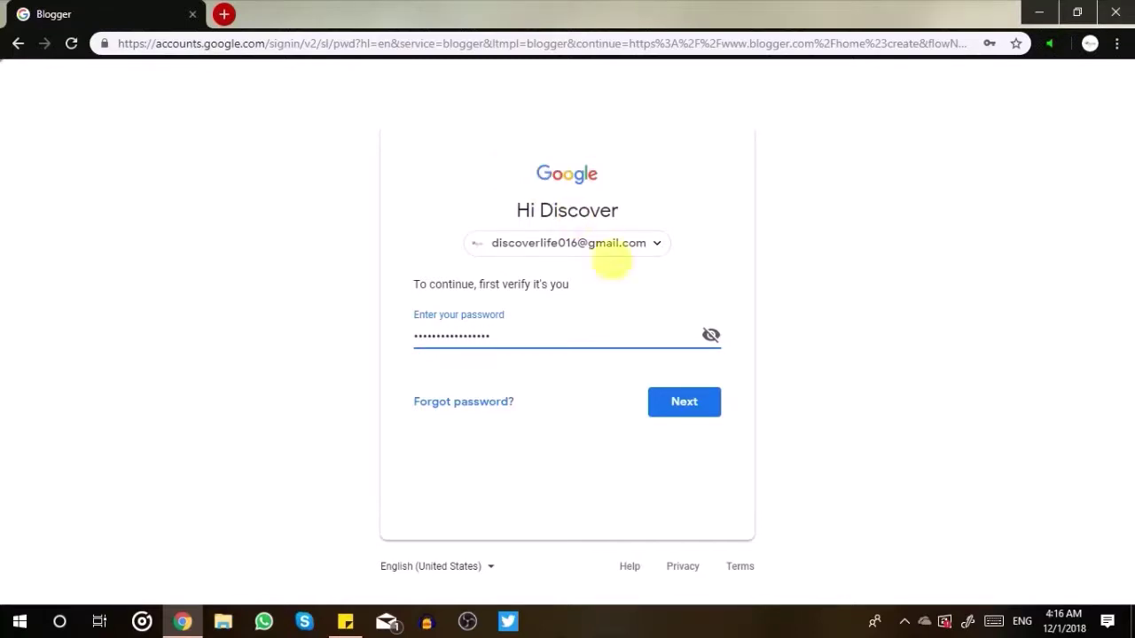
left_click(706, 399)
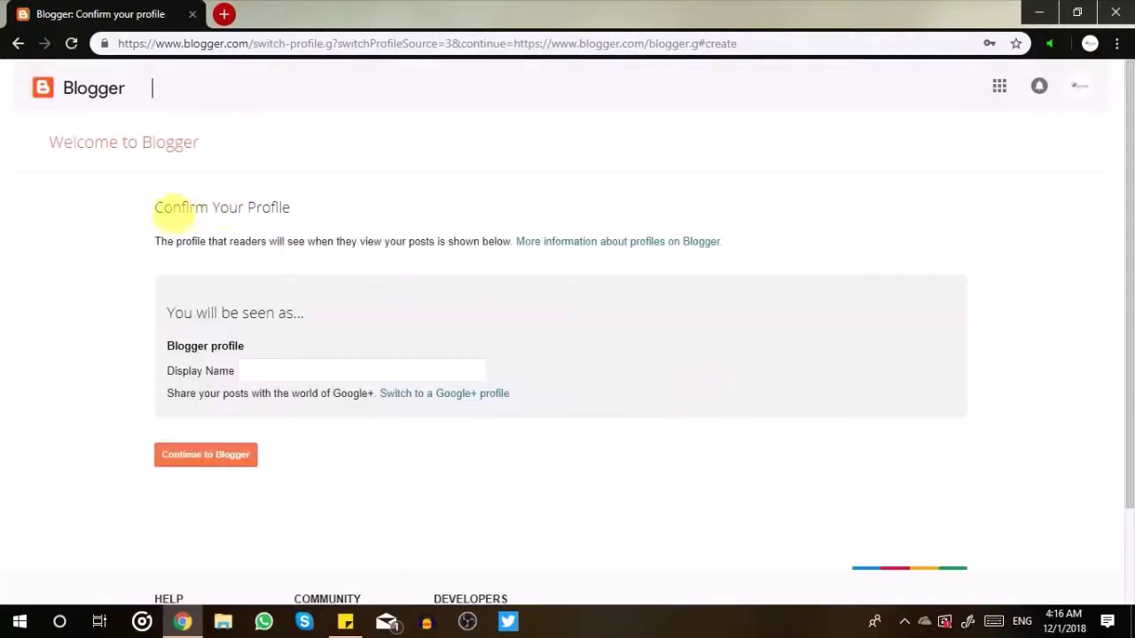
- Set the Blogger profile's display name to "Discover Life" and continue to Blogger
left_click_drag(152, 209, 314, 221)
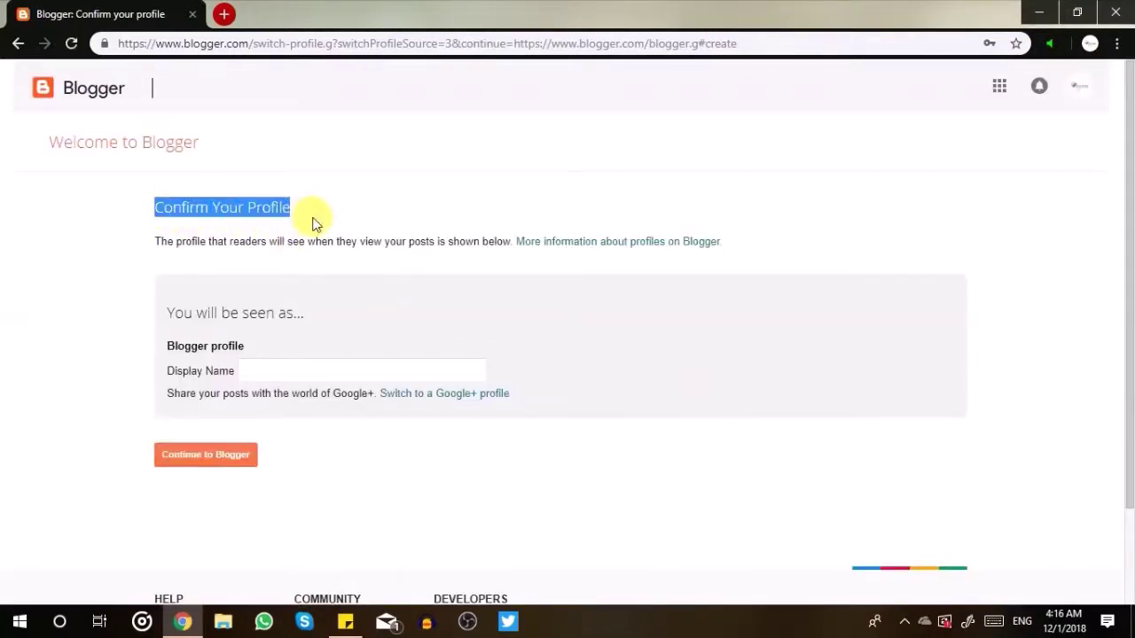
left_click(298, 234)
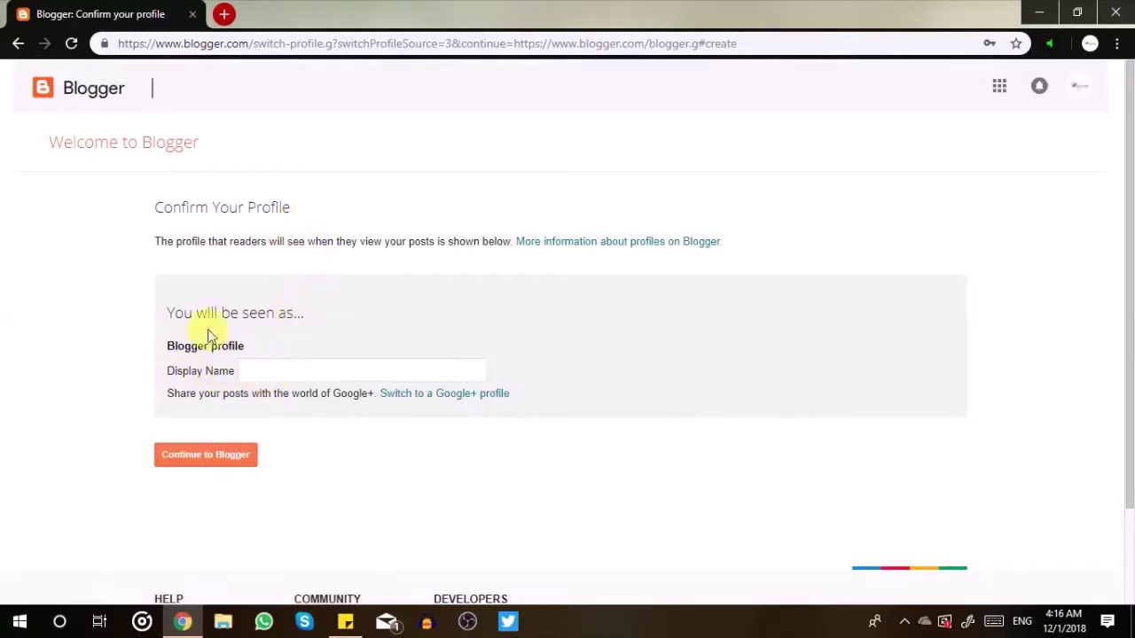
left_click_drag(190, 316, 307, 335)
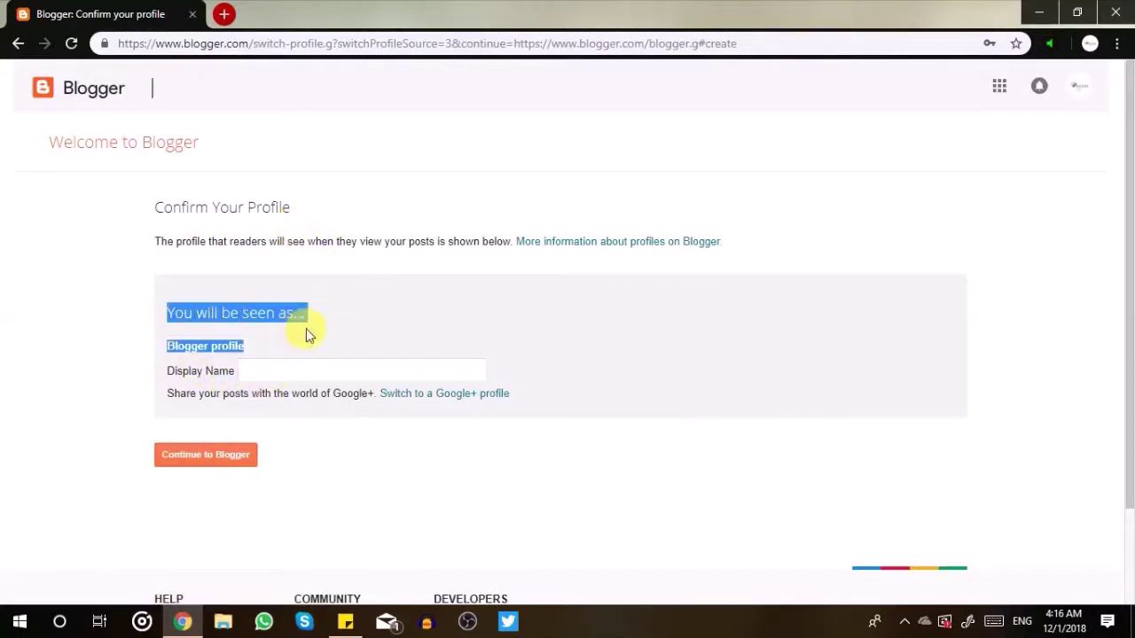
left_click(181, 373)
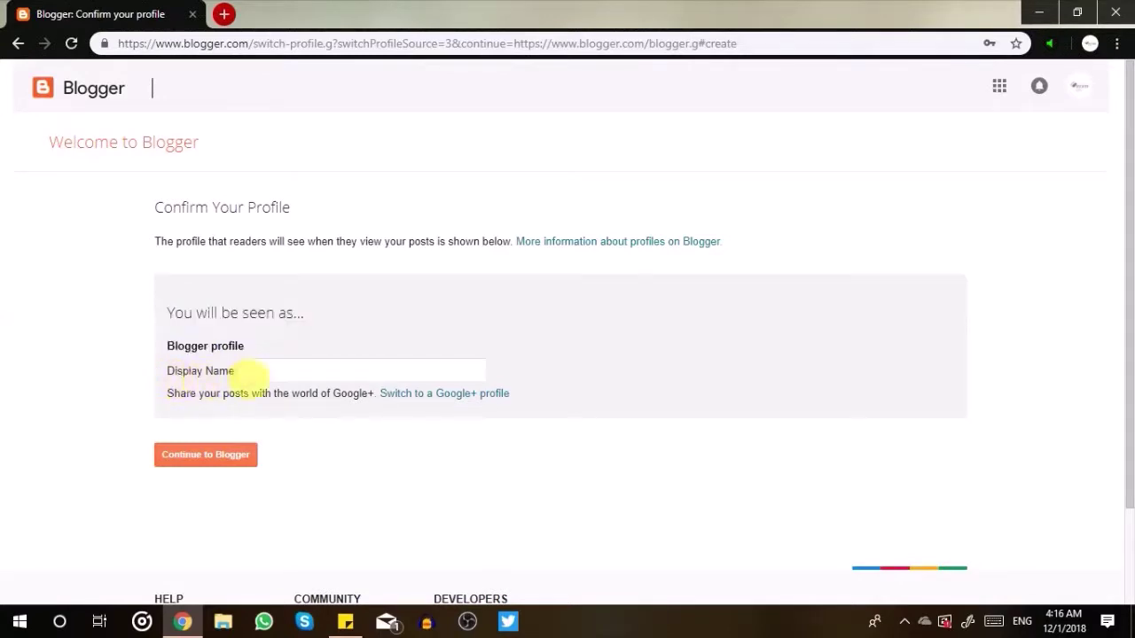
left_click(252, 373)
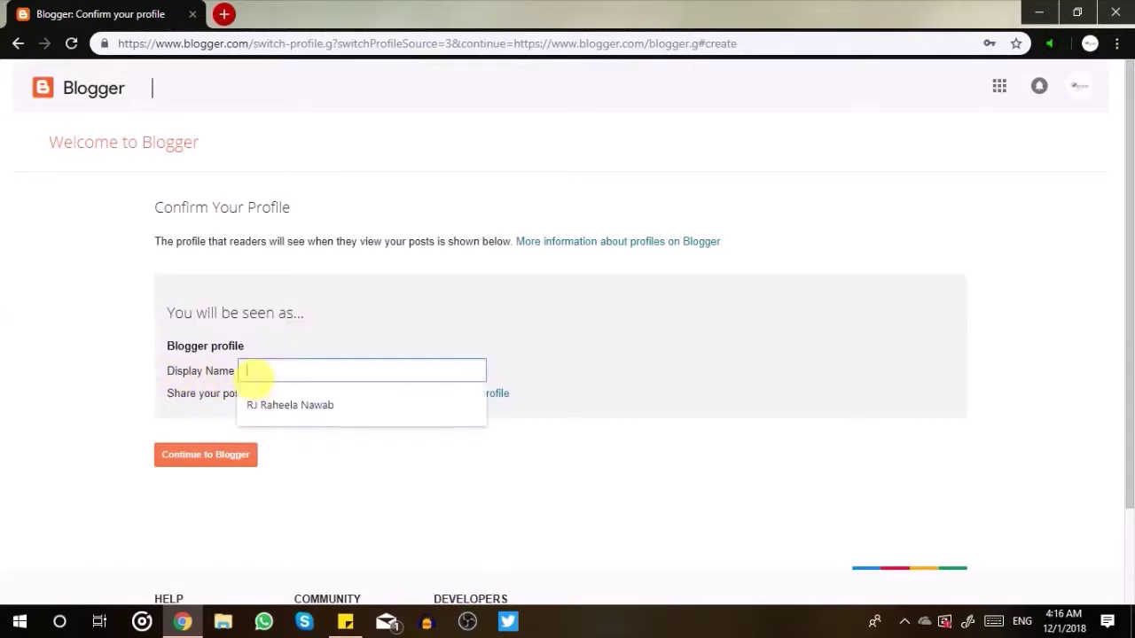
type("Discover Life")
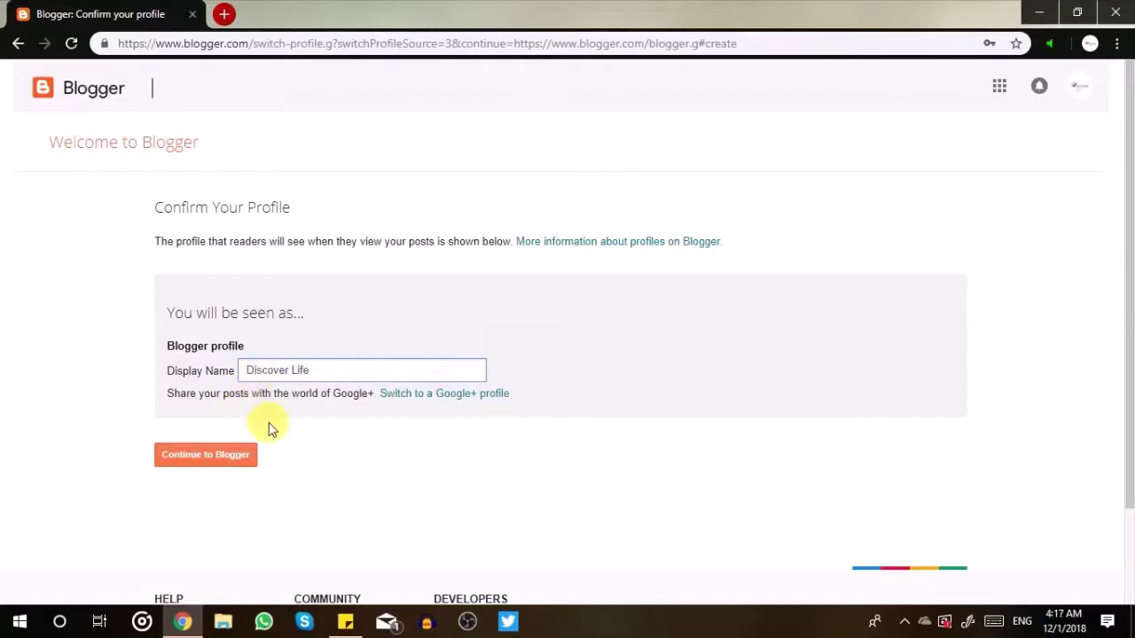
left_click(210, 464)
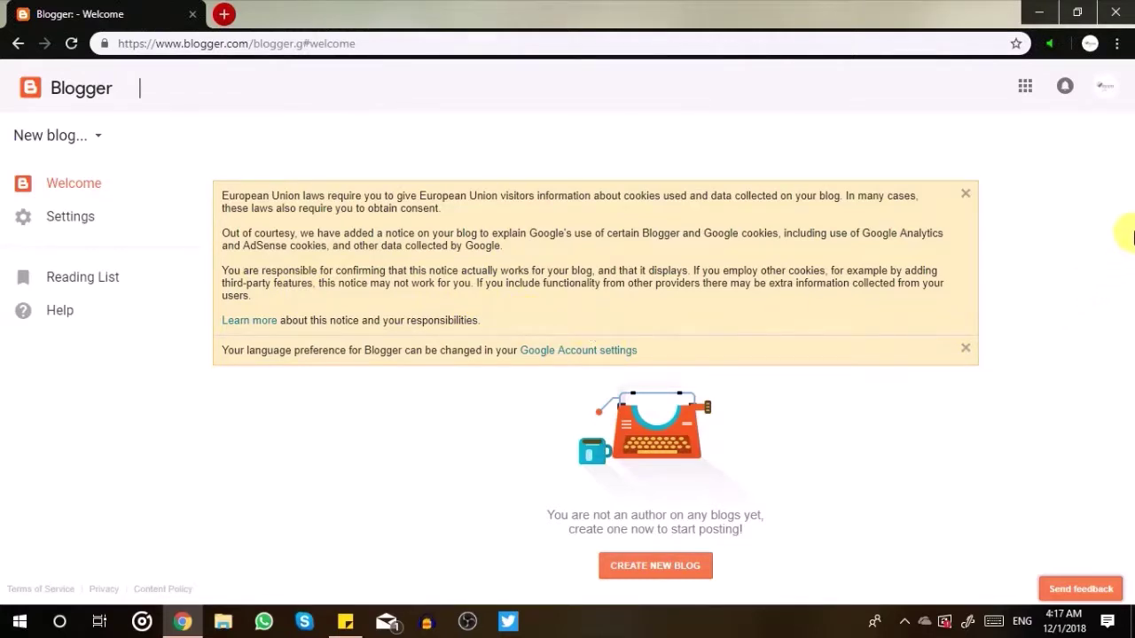
- Dismiss the cookie and language notices, and start a new blog titled "My First Blog"
left_click(967, 196)
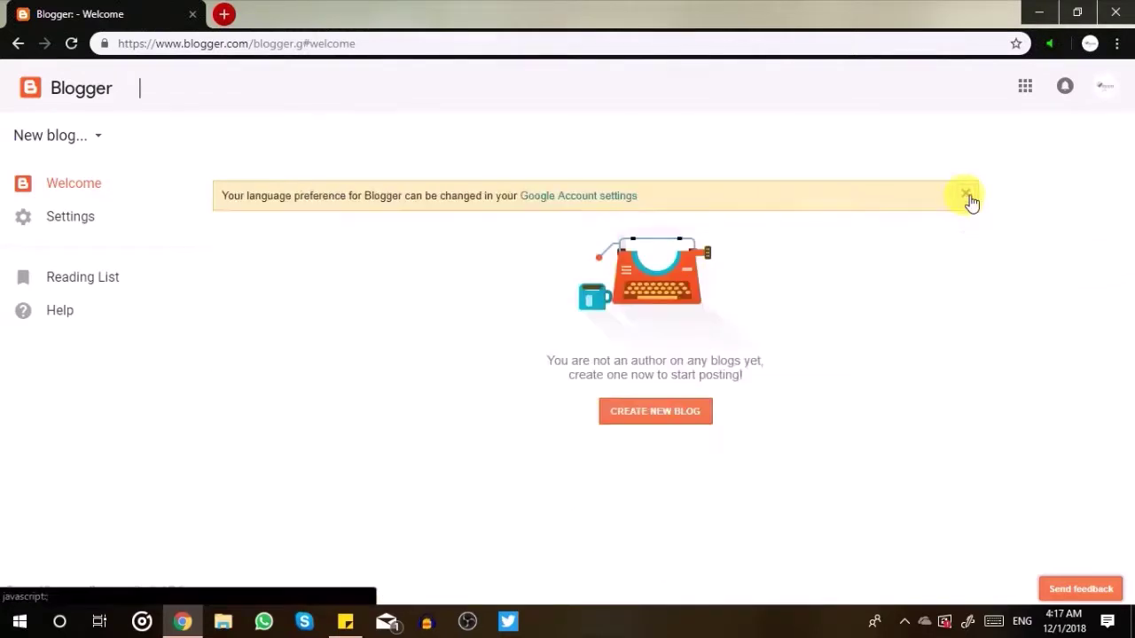
left_click(968, 197)
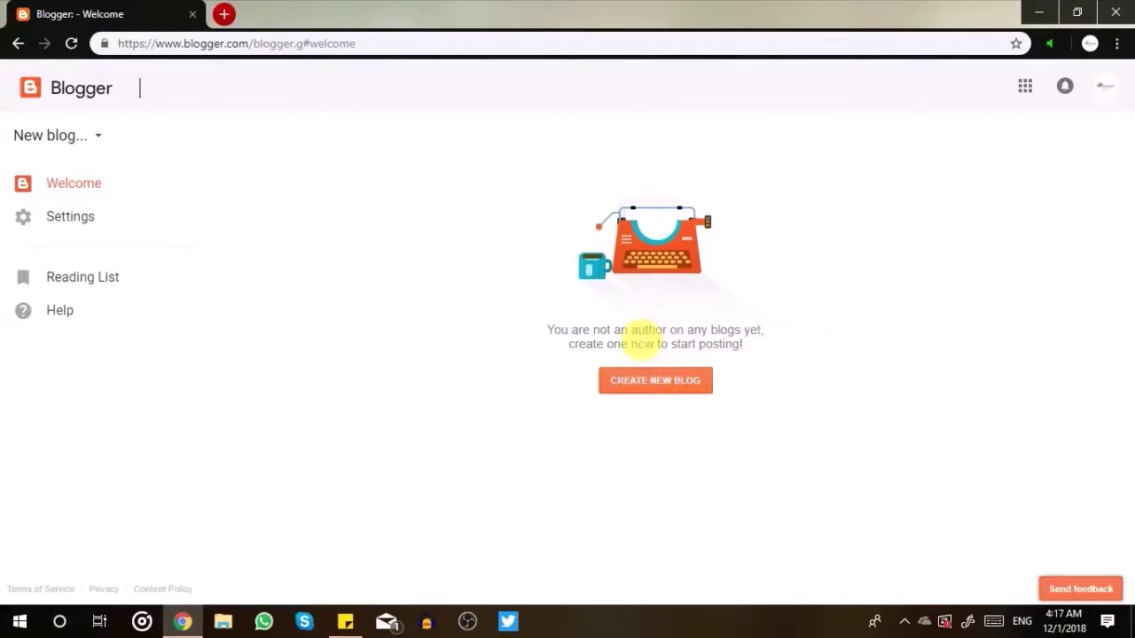
left_click(657, 381)
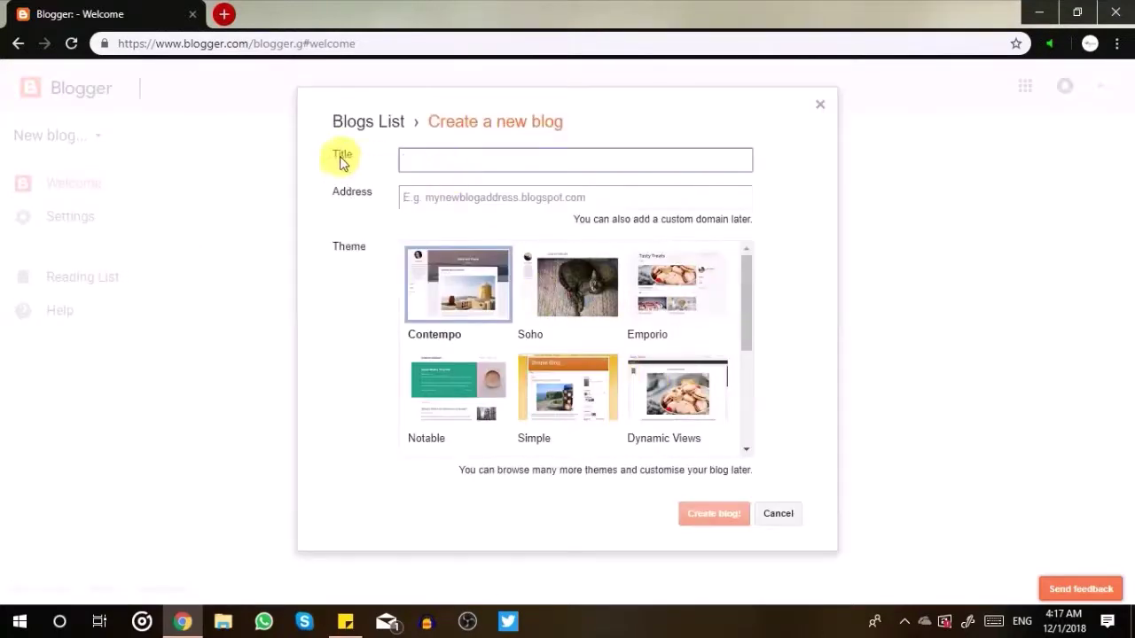
left_click_drag(337, 158, 364, 159)
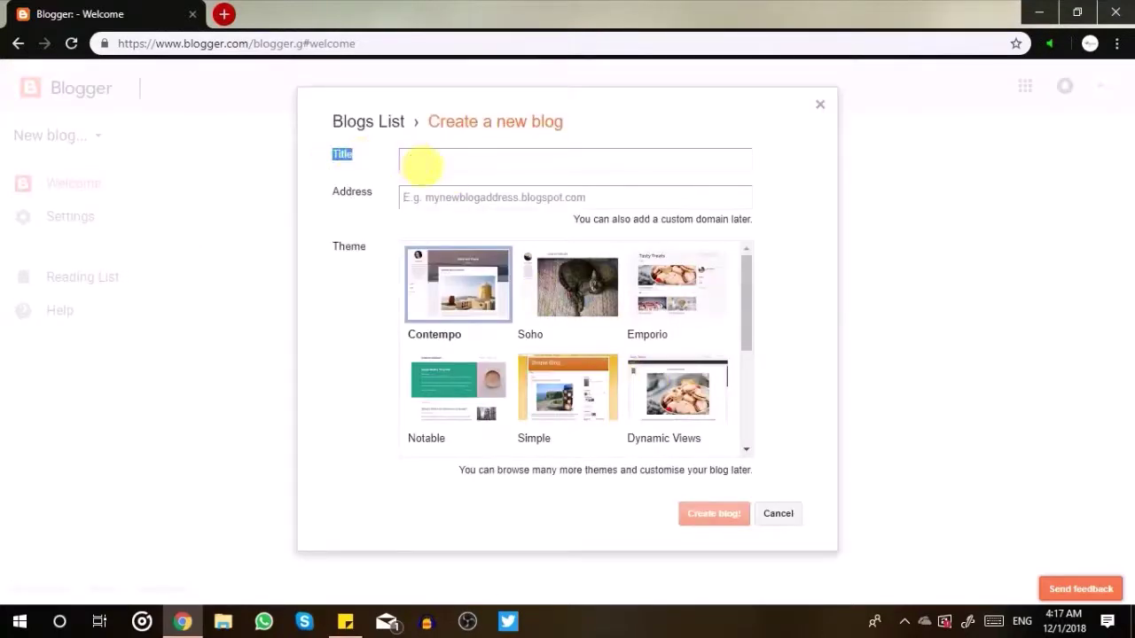
left_click(422, 164)
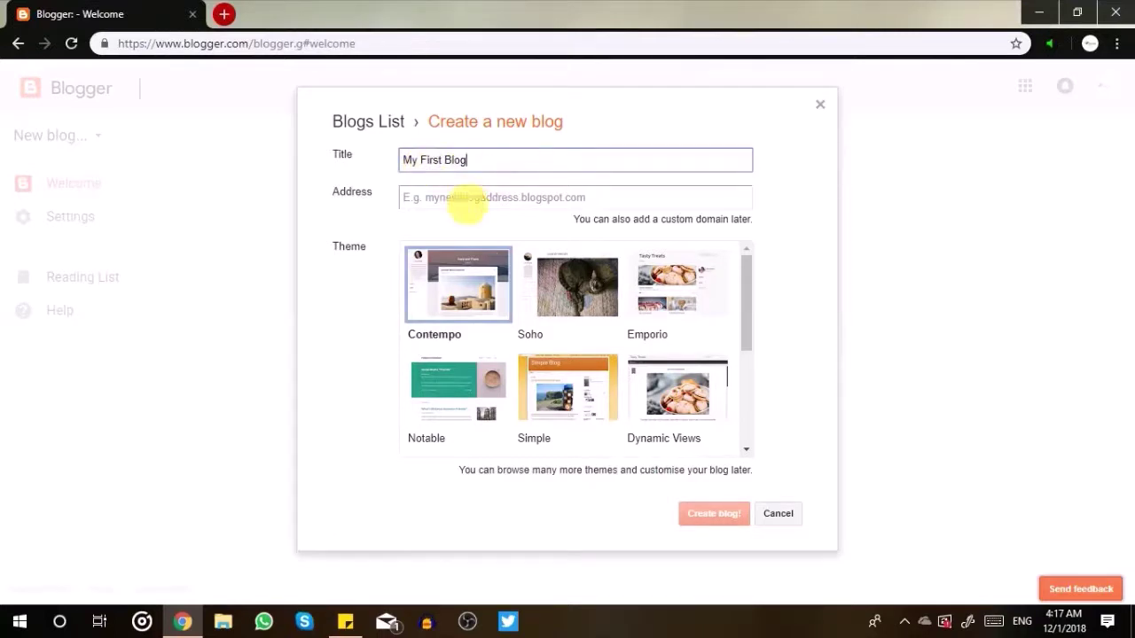
- Enter discover.blogspot.com as the new blog's address, using the suggested completion
left_click(467, 202)
left_click_drag(329, 195, 393, 209)
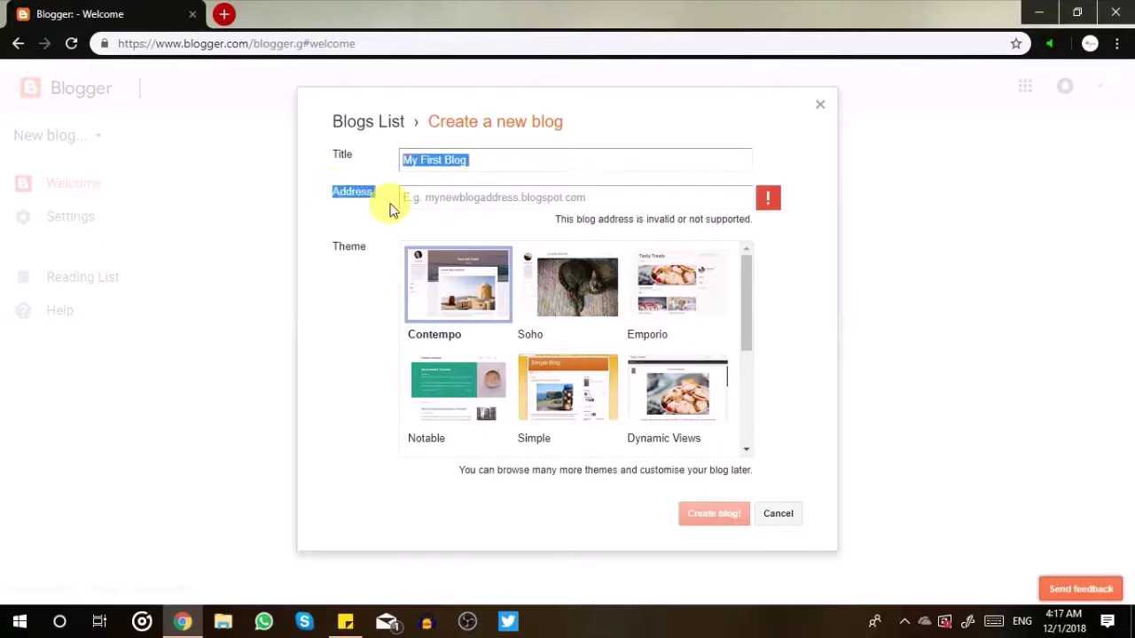
left_click(437, 213)
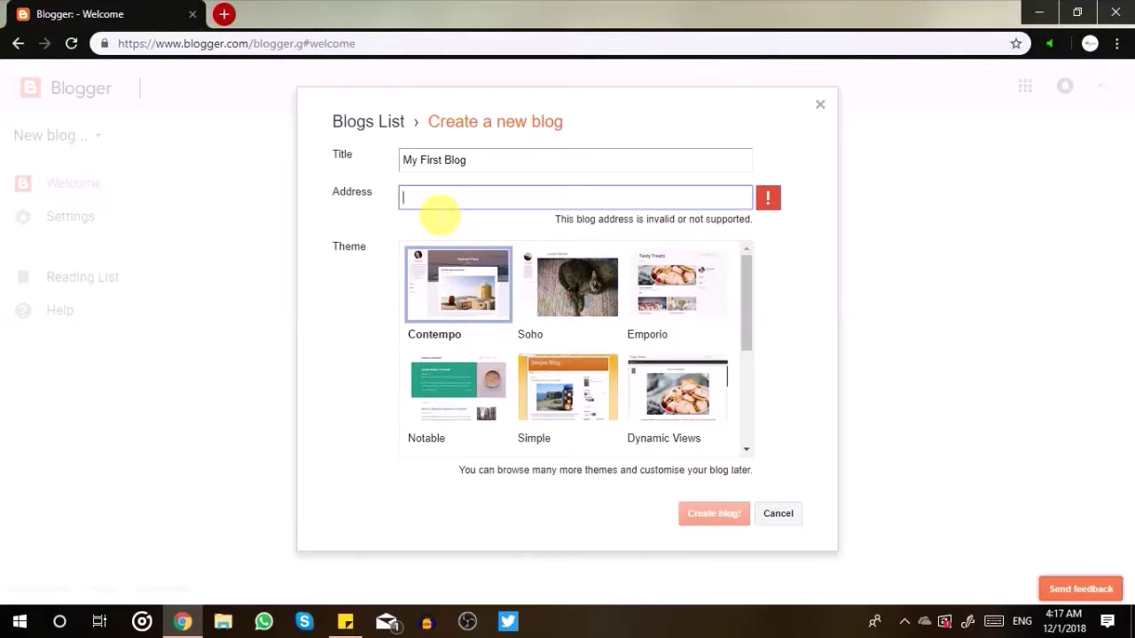
type("disco")
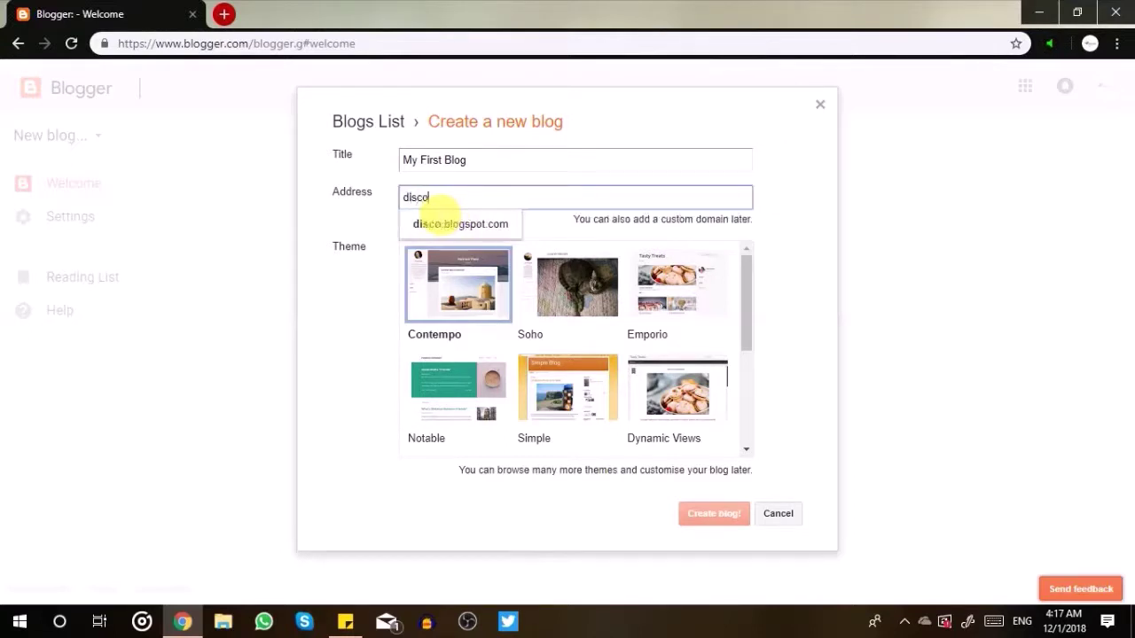
type("ver")
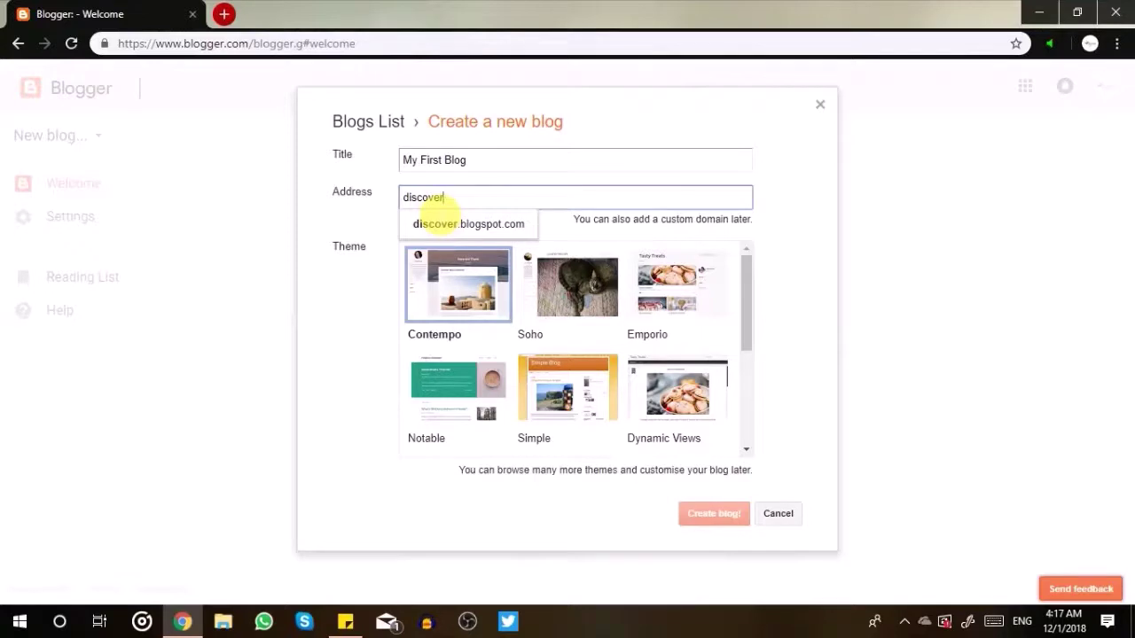
left_click(479, 229)
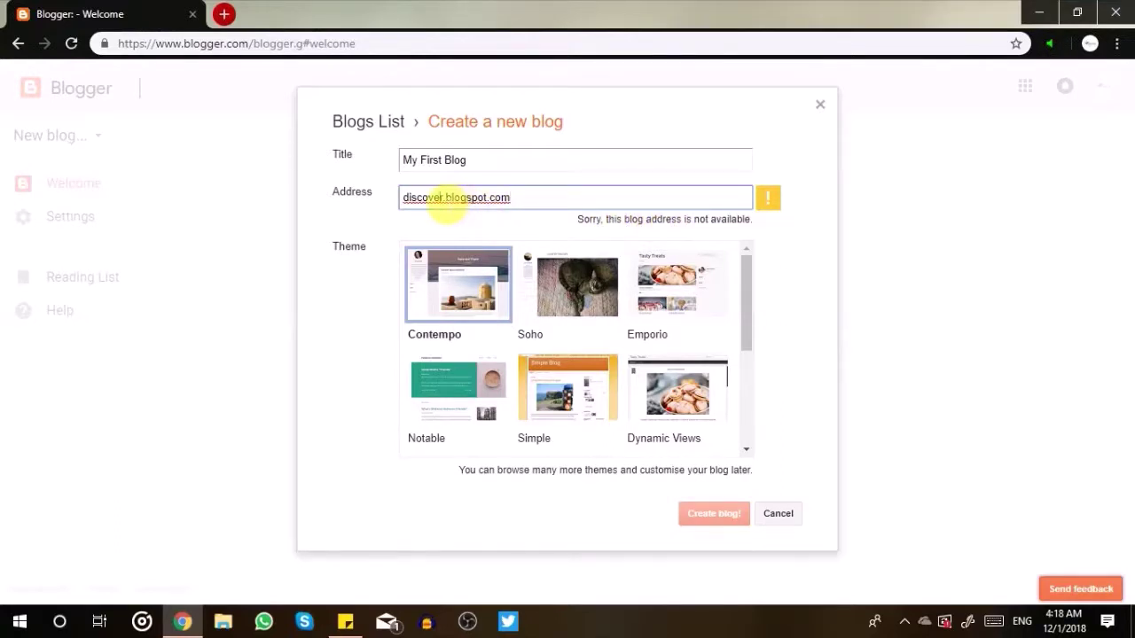
- Extend the blog address to discoverlife016.blogspot.com
left_click(444, 197)
type("life")
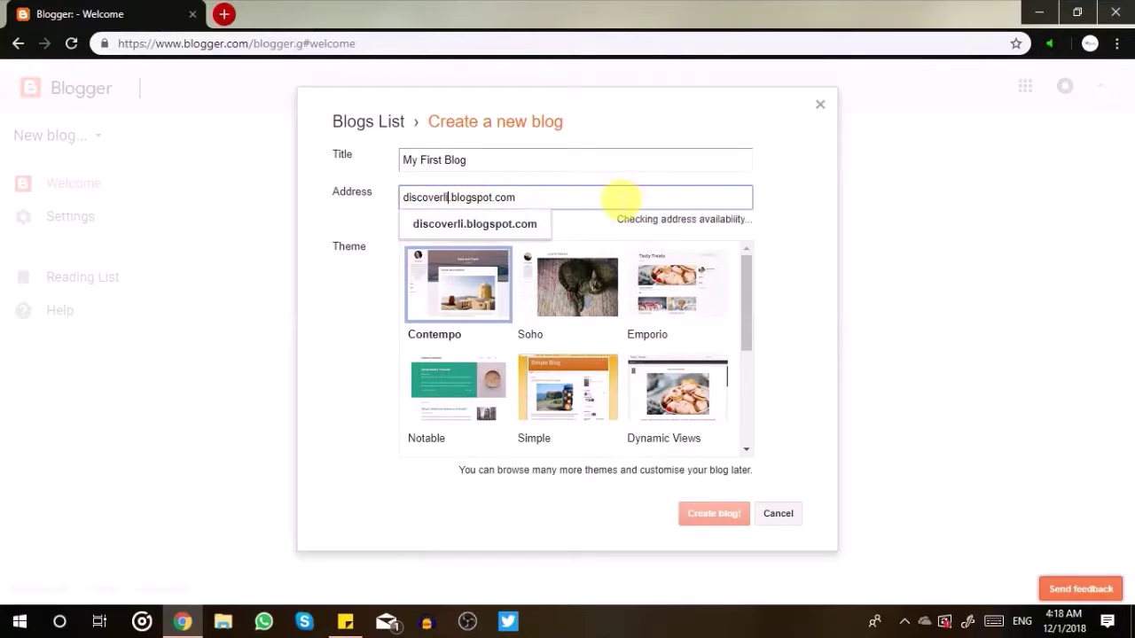
type("016")
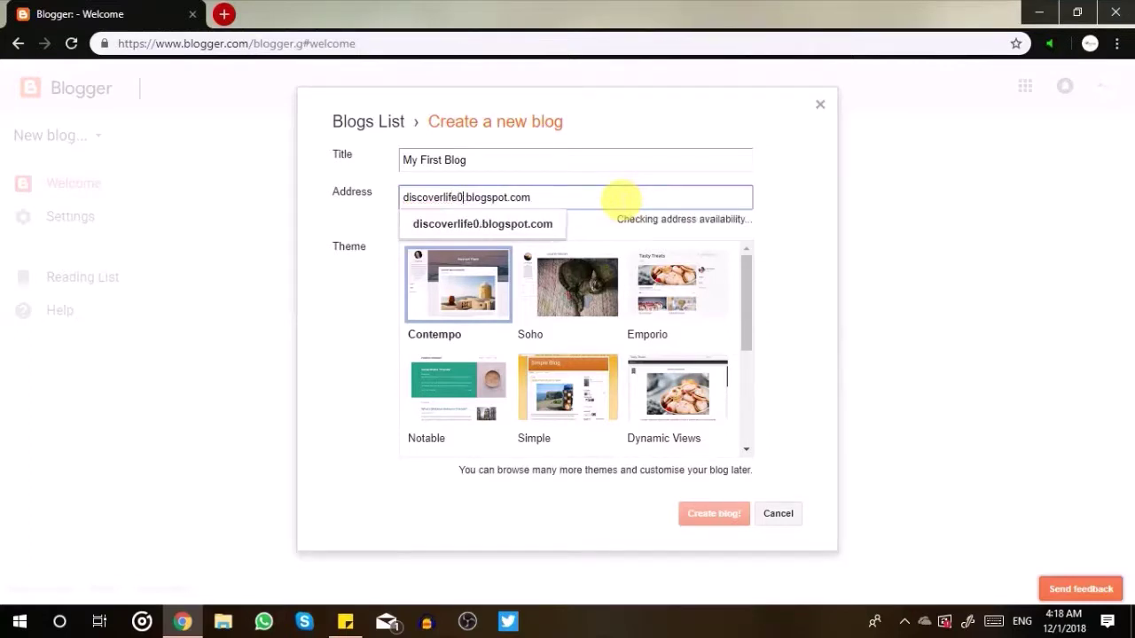
left_click(619, 199)
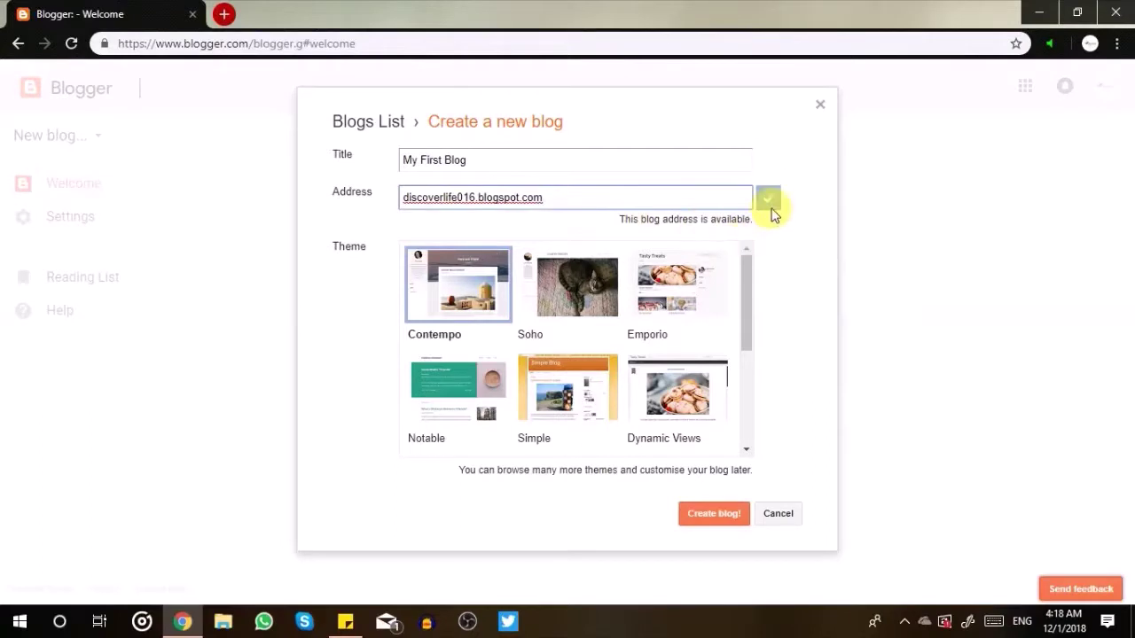
left_click(768, 200)
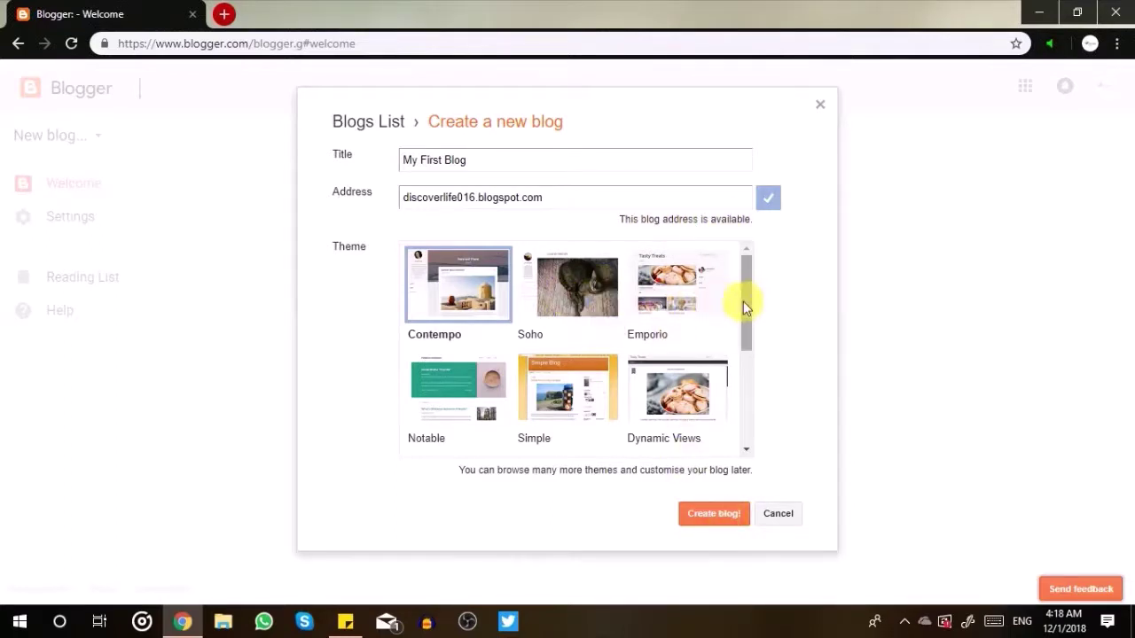
- Choose the Ethereal theme for the blog and create the blog
left_click_drag(743, 302, 748, 396)
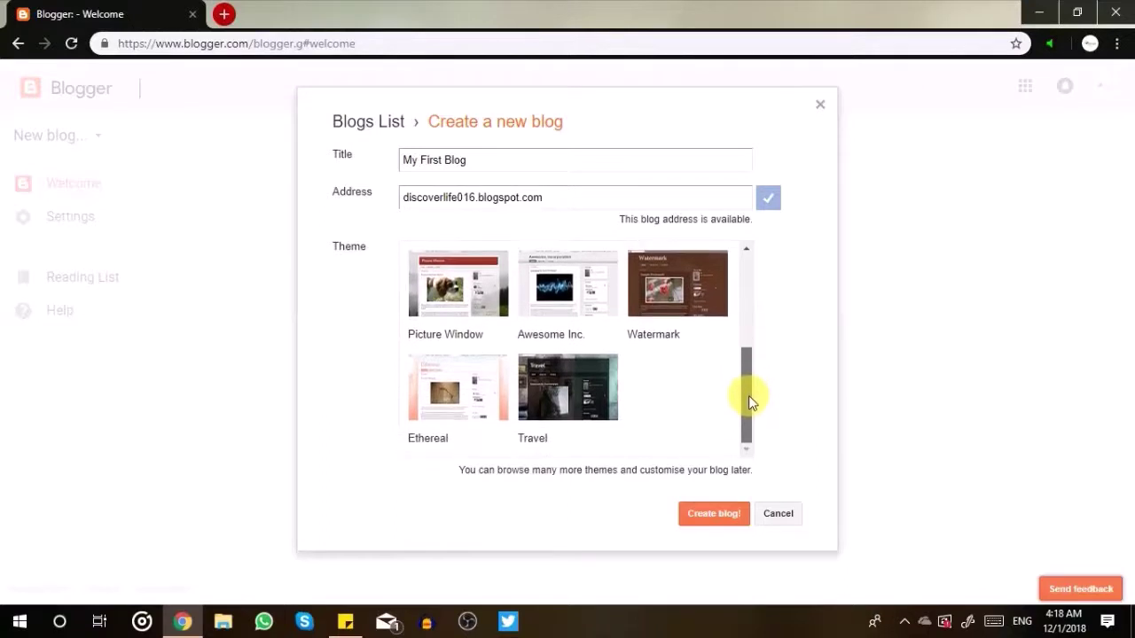
left_click(450, 382)
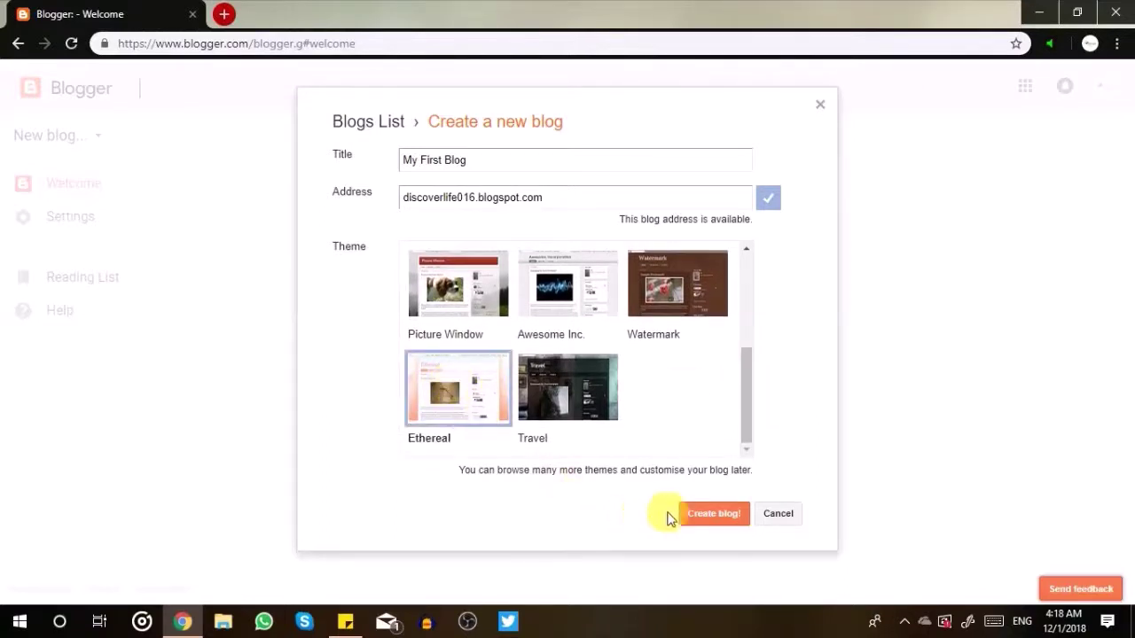
left_click(701, 521)
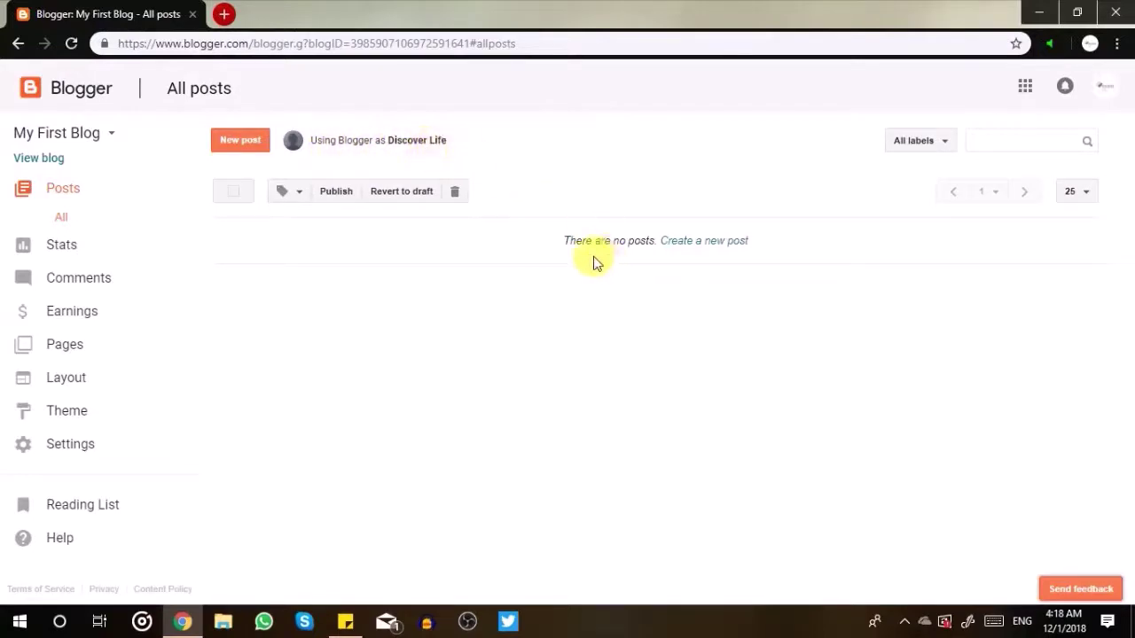
- Create a new post in the empty blog and title it "First Blog"
left_click_drag(562, 246, 654, 251)
left_click(699, 264)
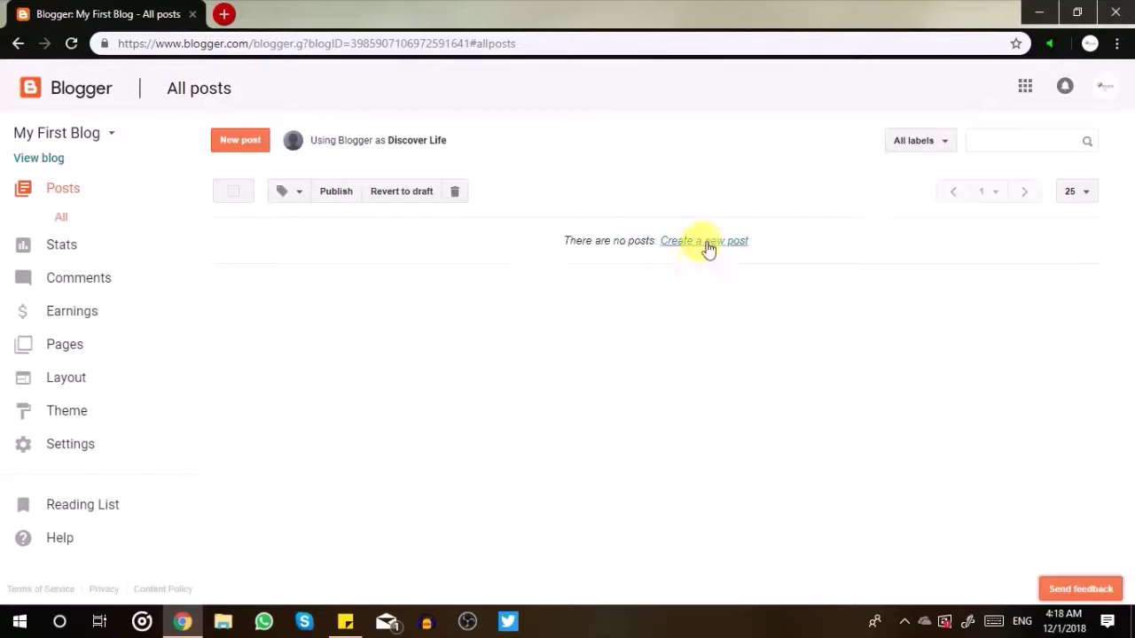
left_click(706, 243)
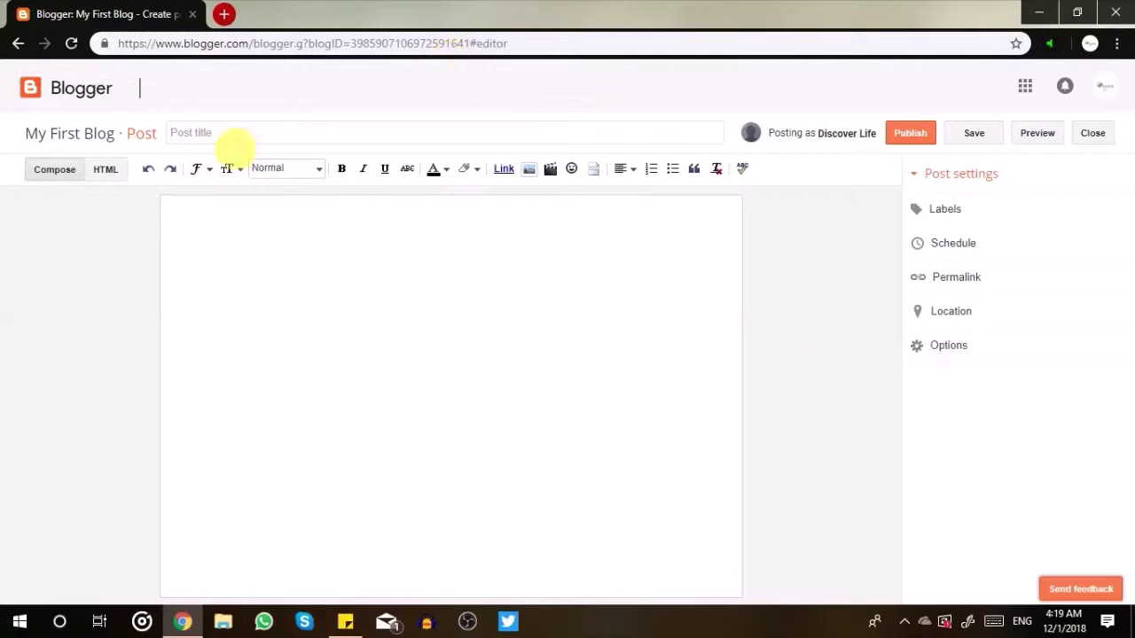
left_click(191, 135)
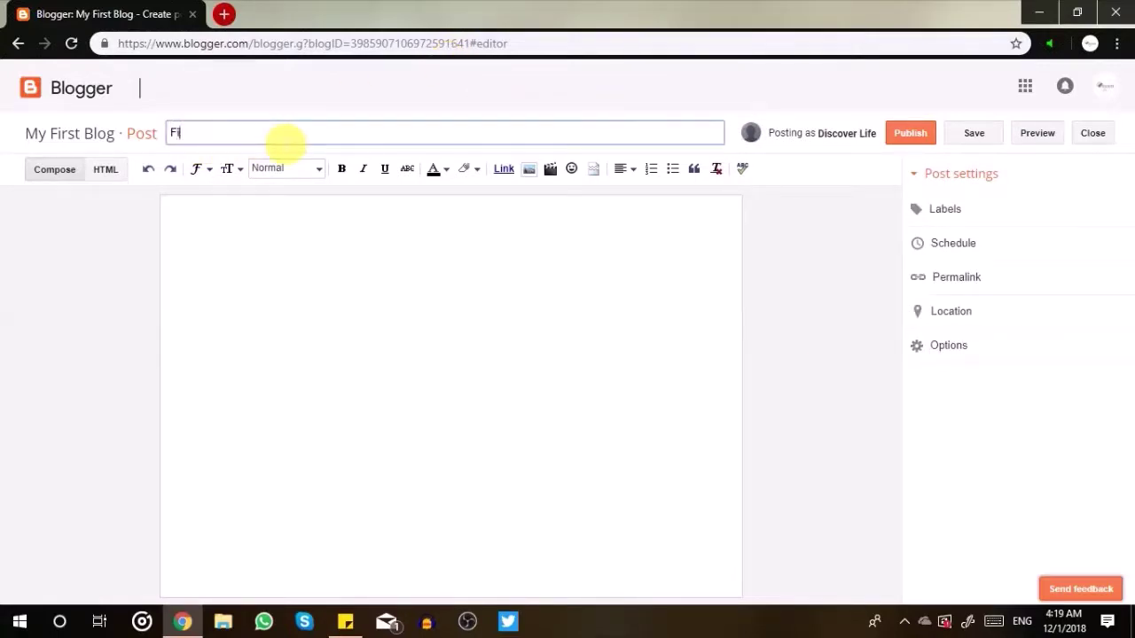
type("First Blog")
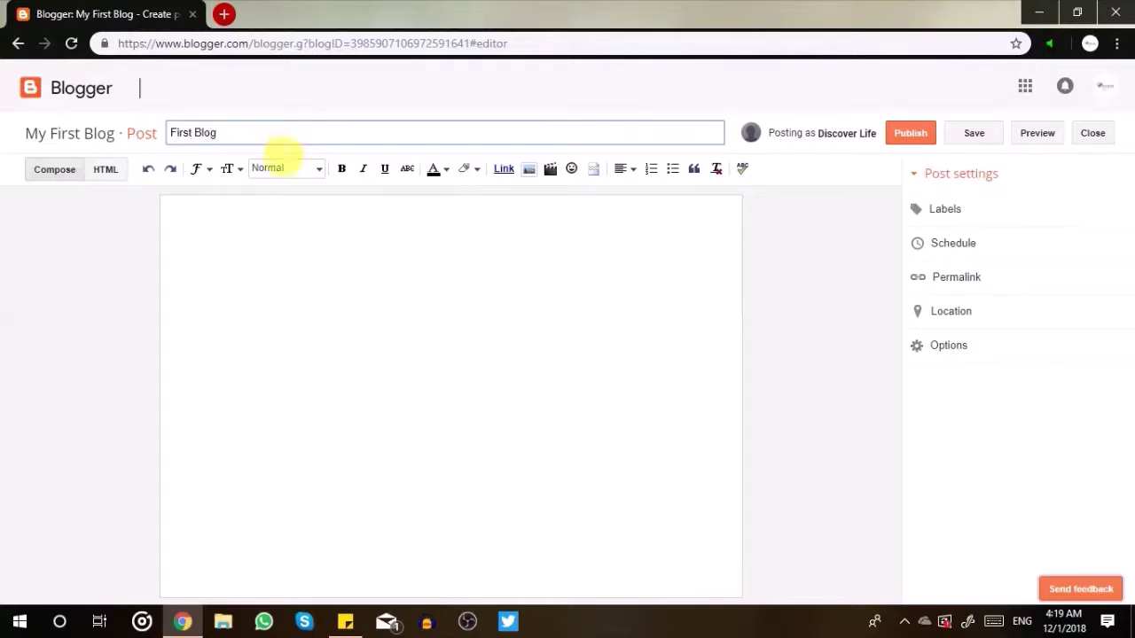
- Write the post body "Hi friends this is my first blog in which i teach you how to create a blog."
left_click(312, 246)
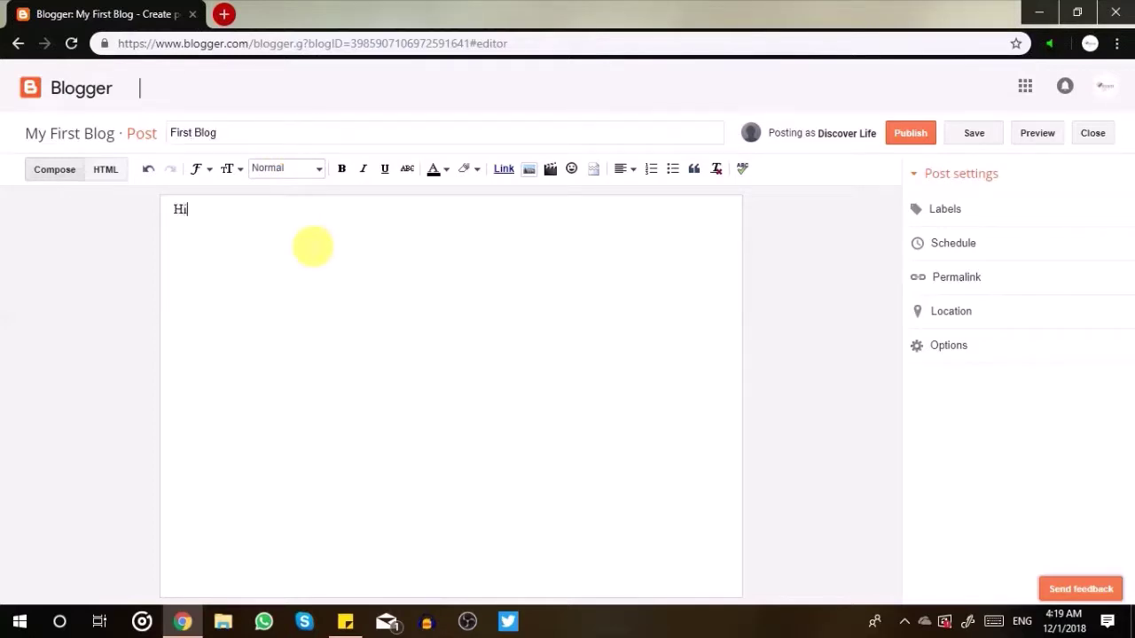
type("Hi t")
type("riends this is")
type("my firs")
type("t bl")
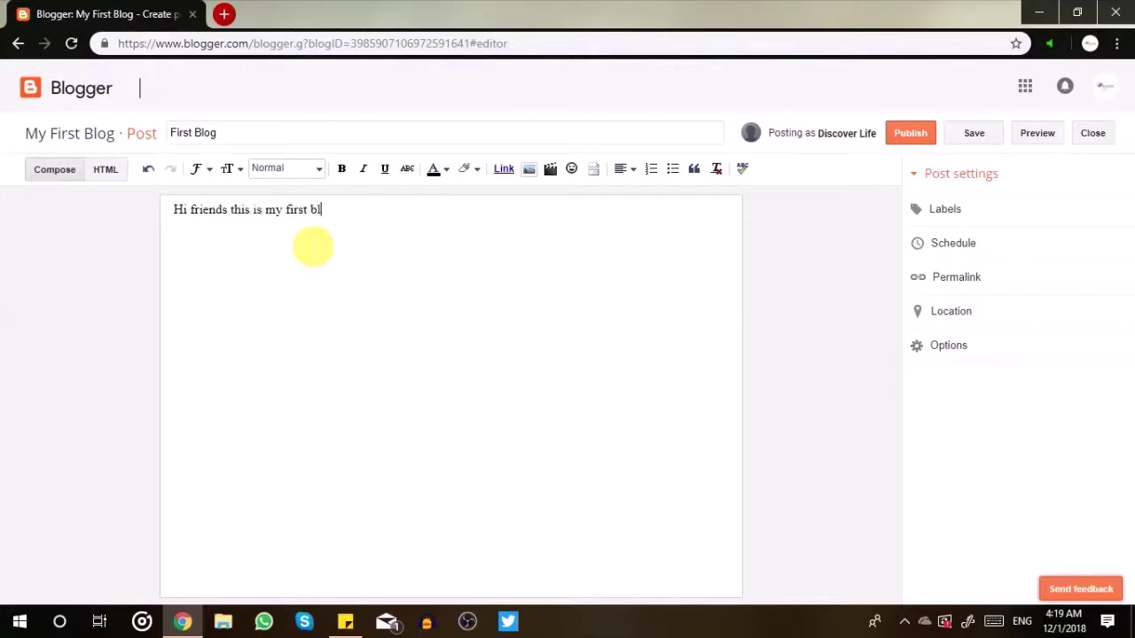
type("og in whi")
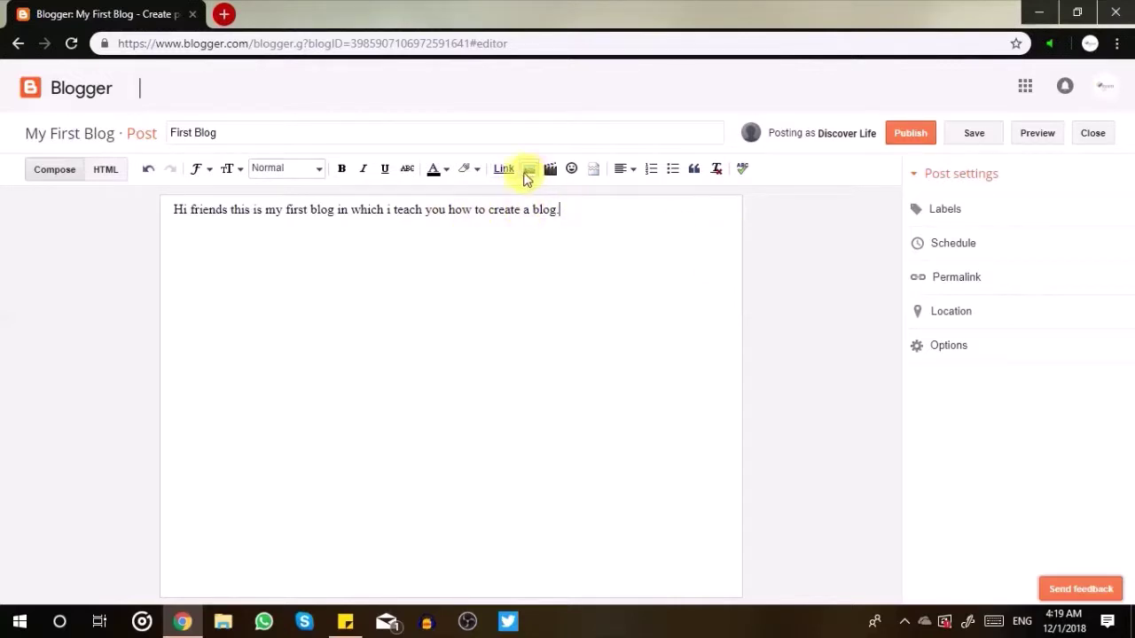
- Upload the image file 1 from the Pictures folder and insert it below the post text
left_click(528, 173)
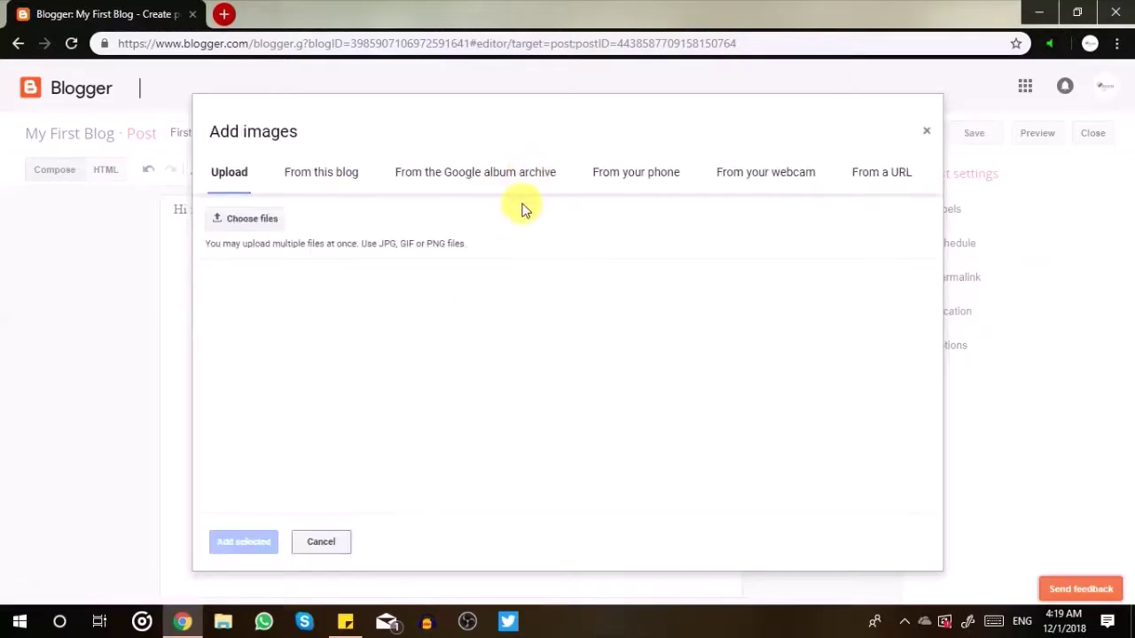
left_click(260, 226)
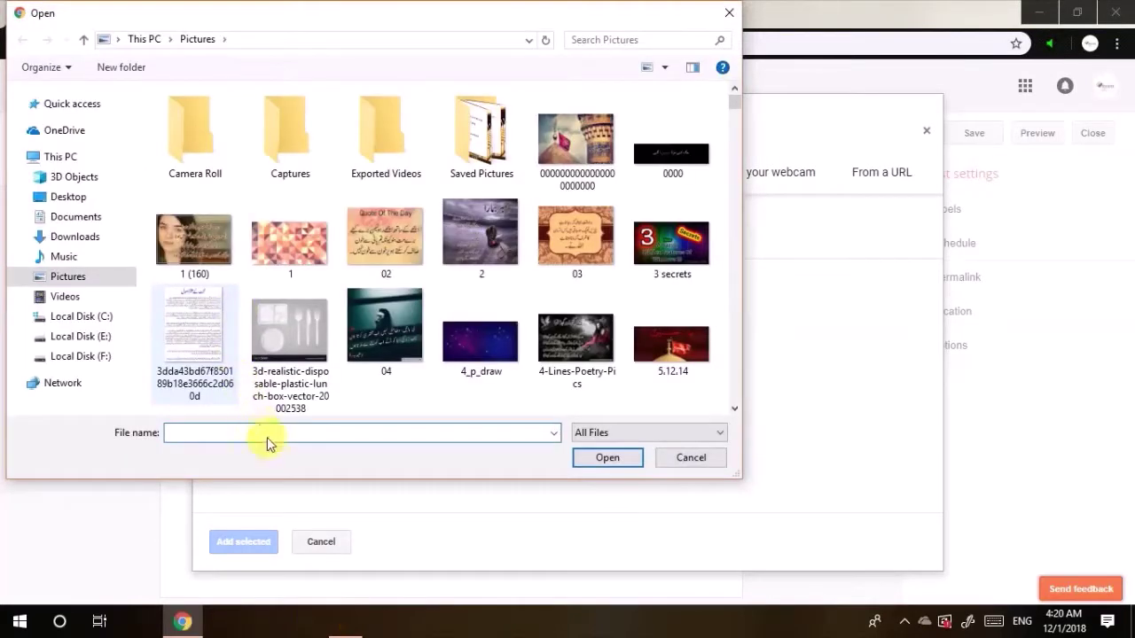
left_click(316, 237)
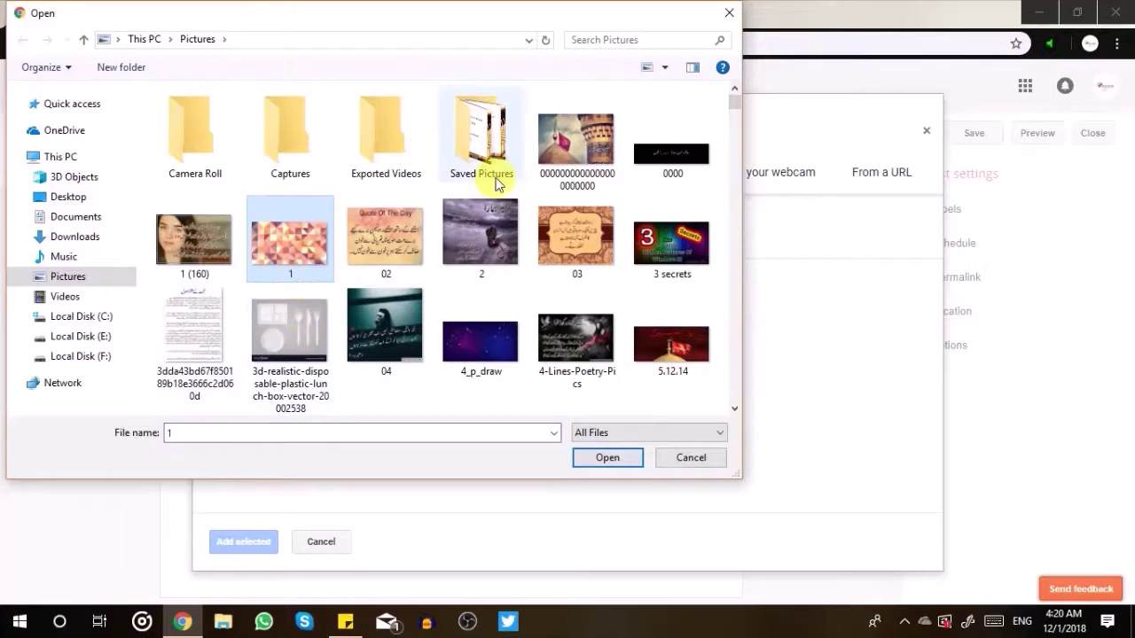
key("Return")
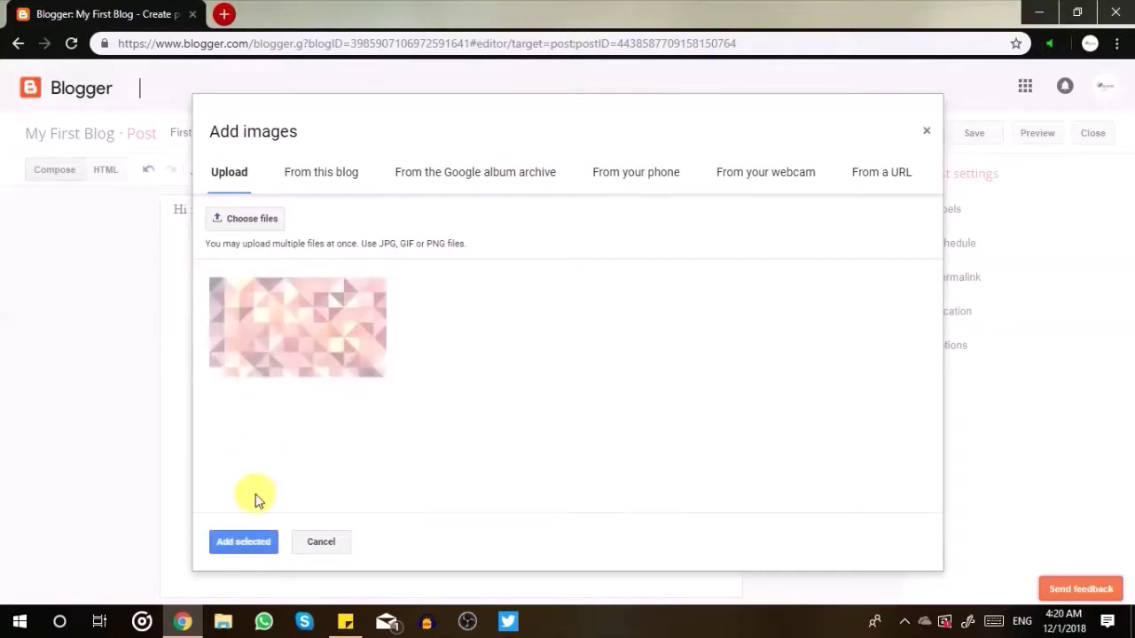
left_click(244, 542)
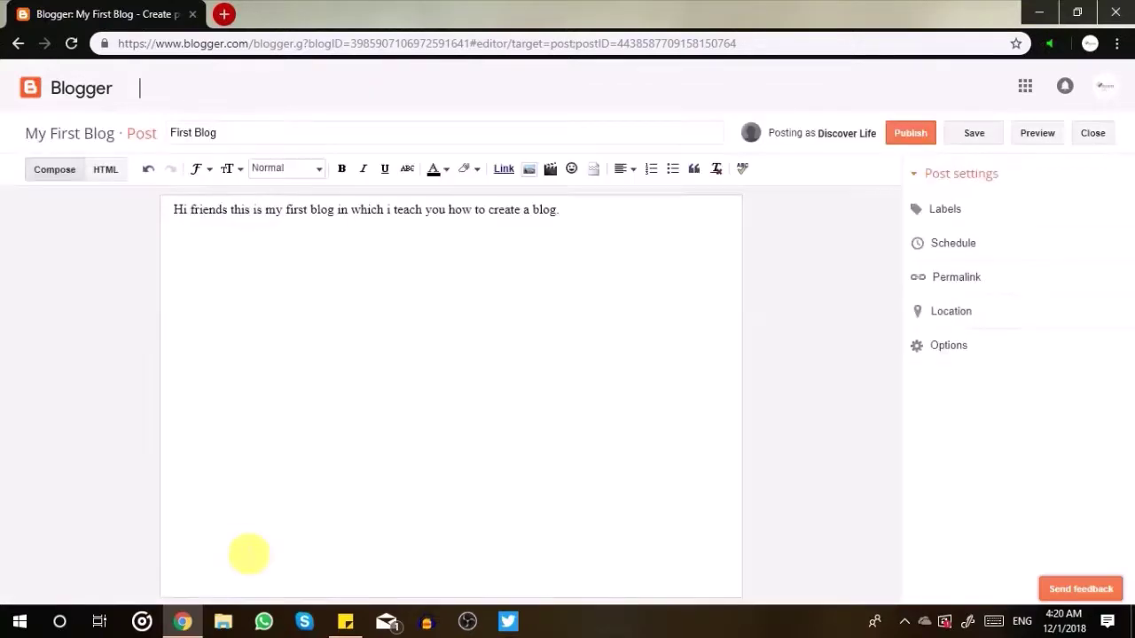
left_click(457, 303)
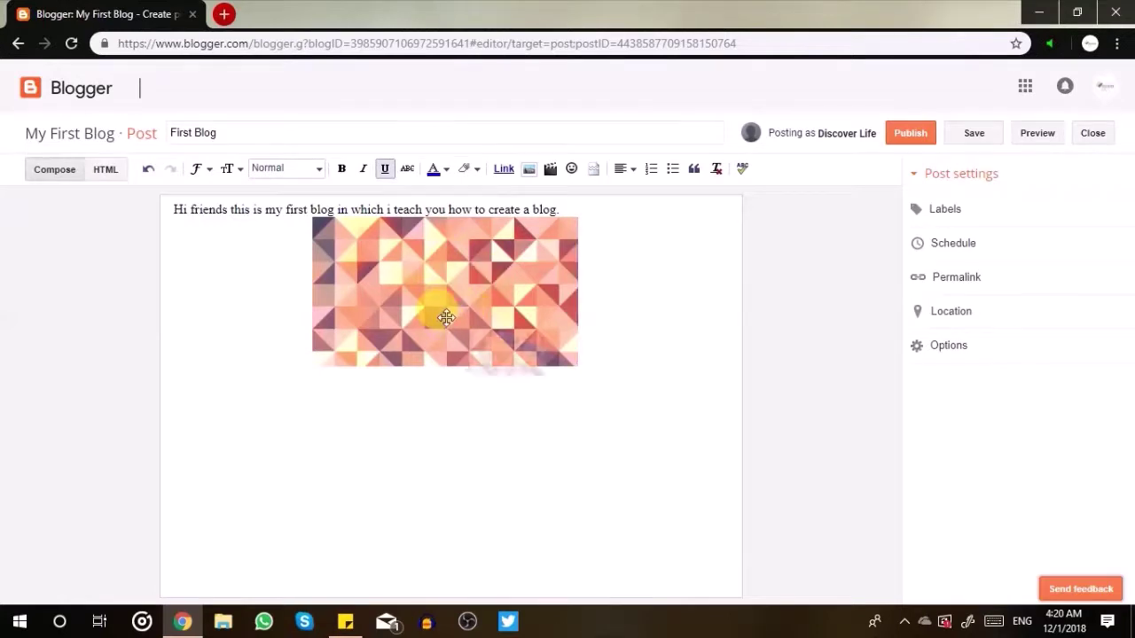
- Set the size of the inserted image in the post to Large
left_click(446, 317)
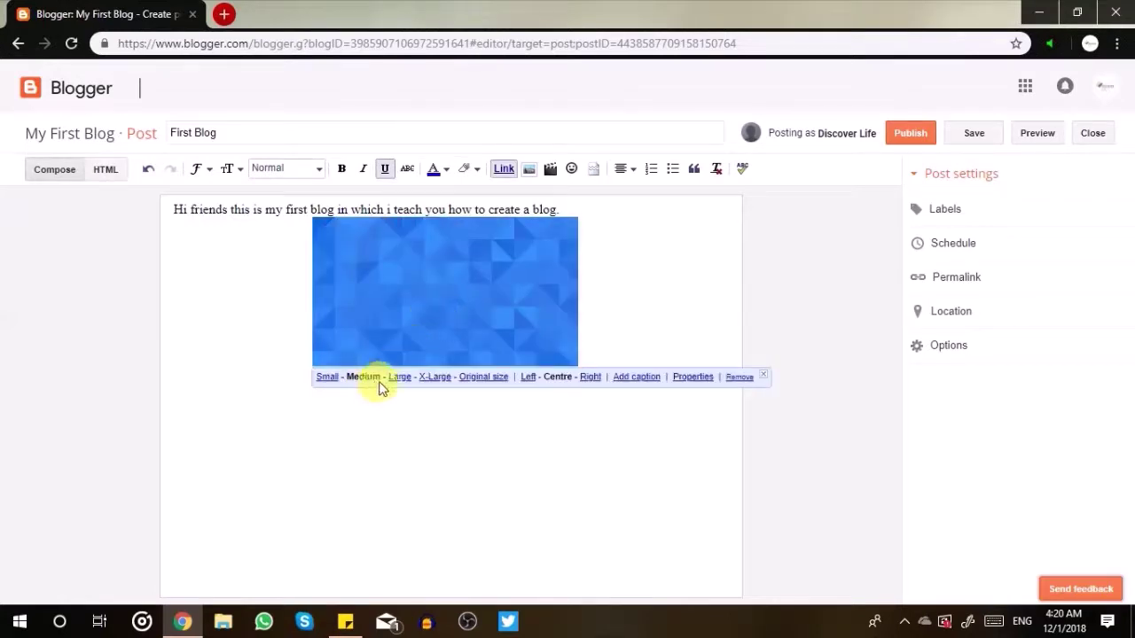
left_click(401, 379)
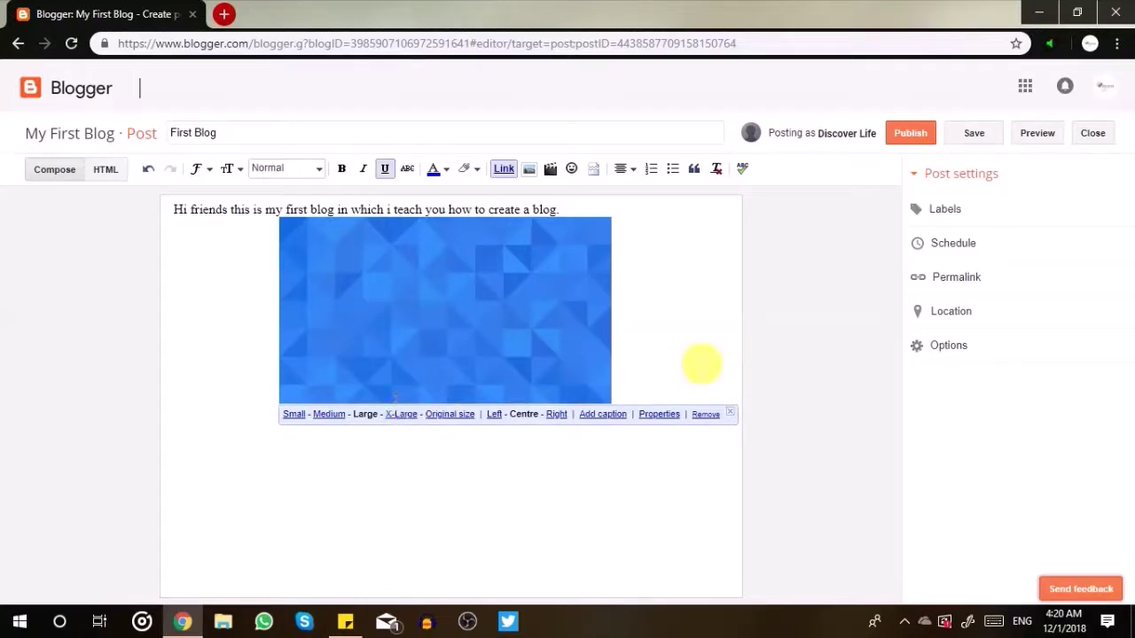
left_click(701, 367)
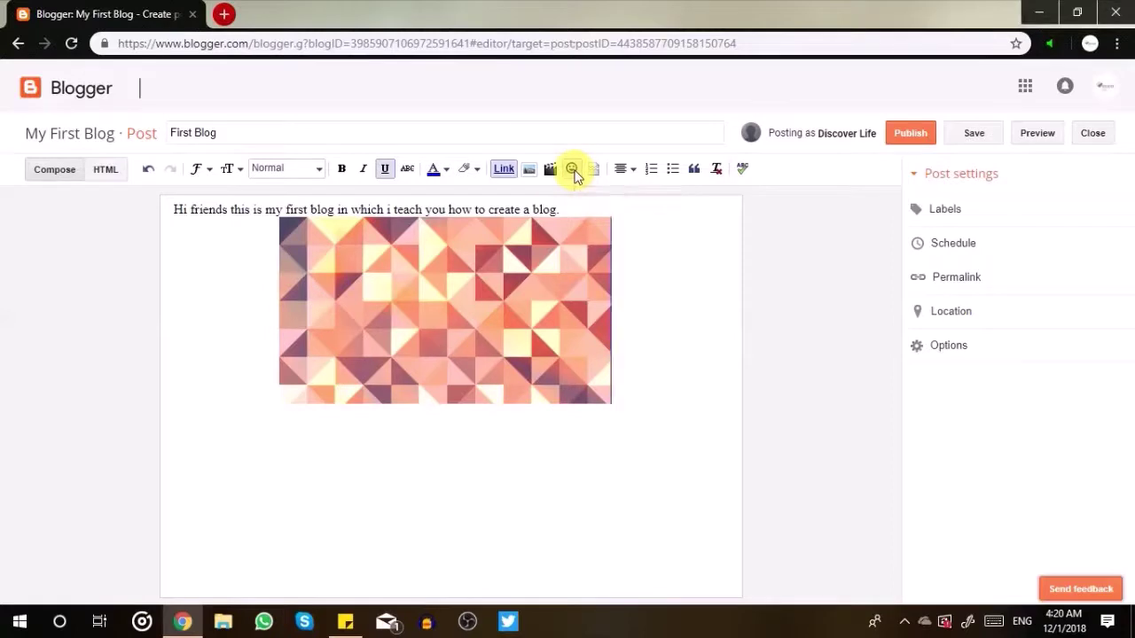
left_click(573, 171)
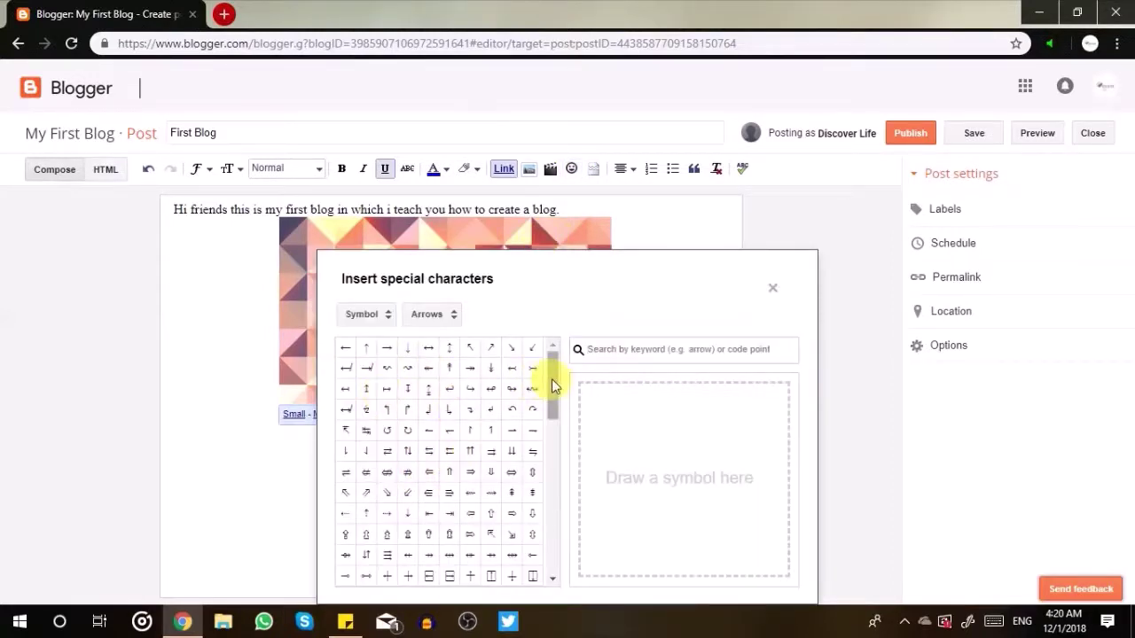
mouse_move(552, 378)
left_mouse_down()
mouse_move(552, 464)
mouse_move(546, 393)
left_mouse_up()
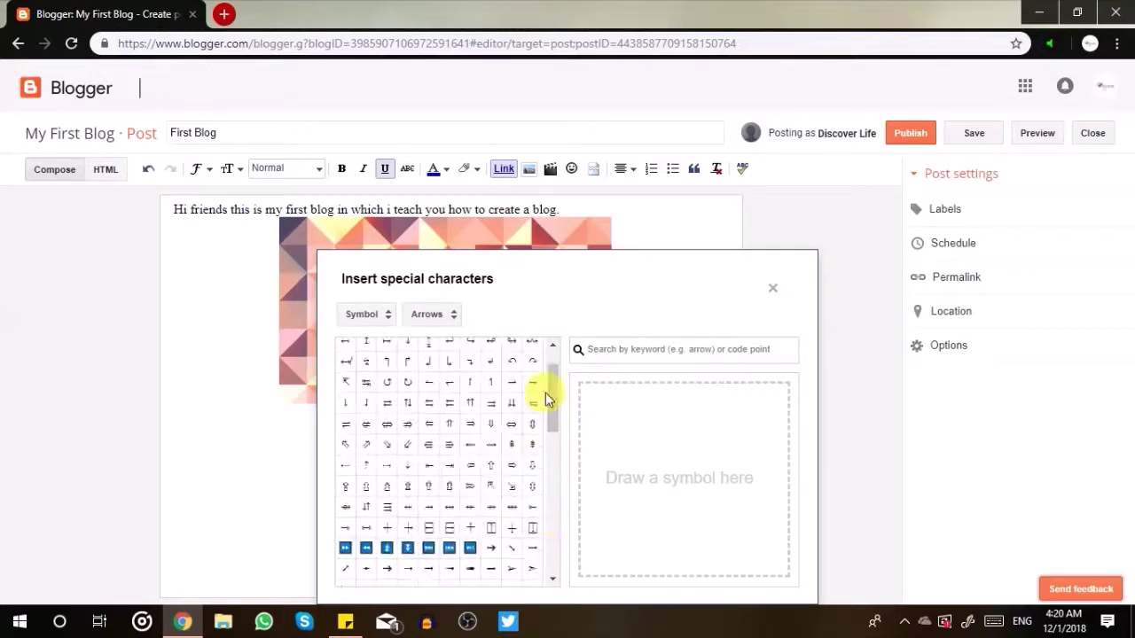
left_click(774, 287)
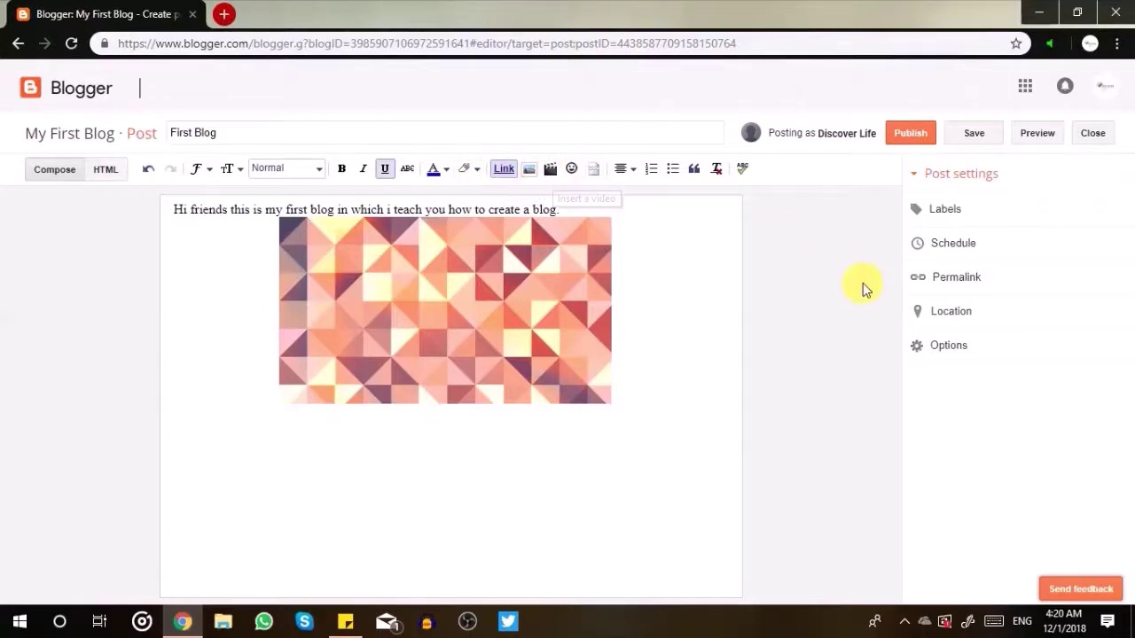
- Publish the "First Blog" post
left_click(916, 133)
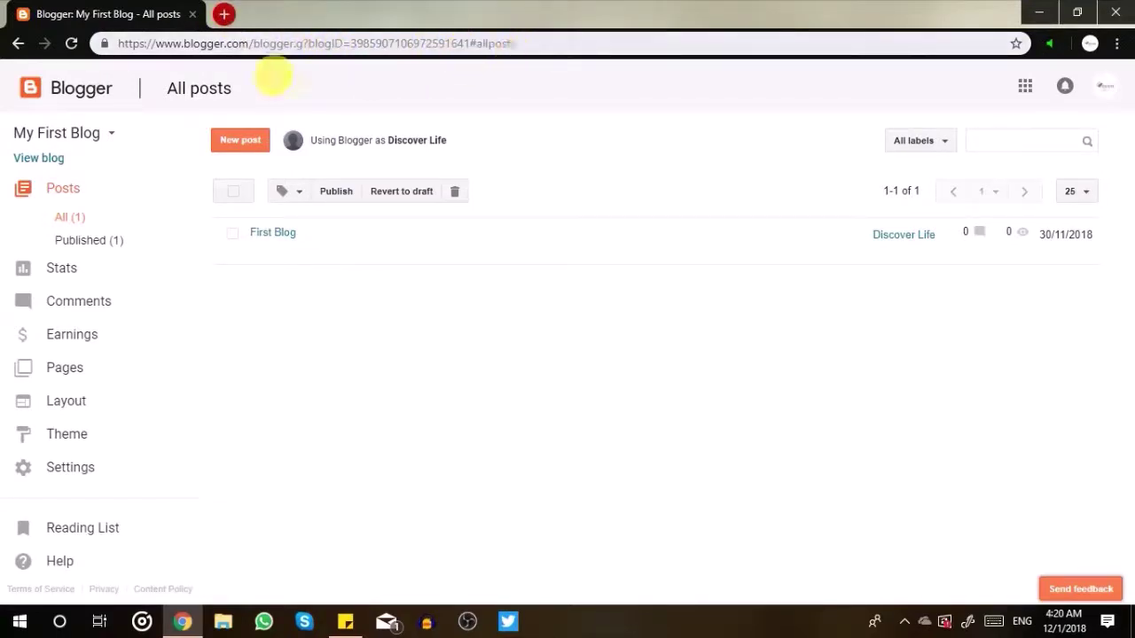
left_click(111, 50)
key("ctrl+c")
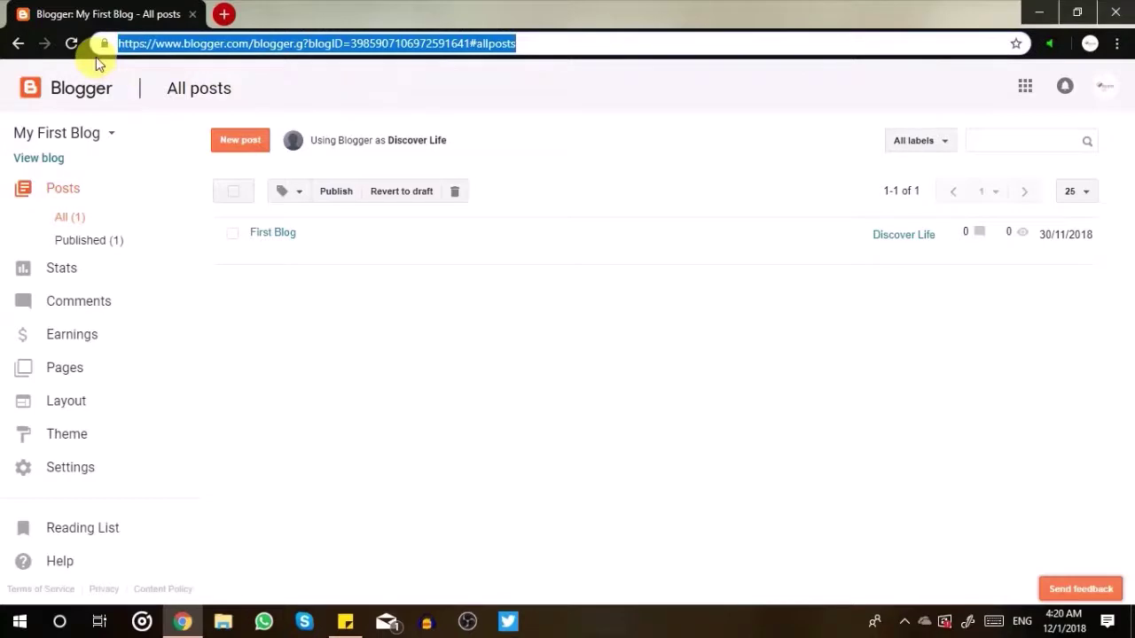
left_click(225, 13)
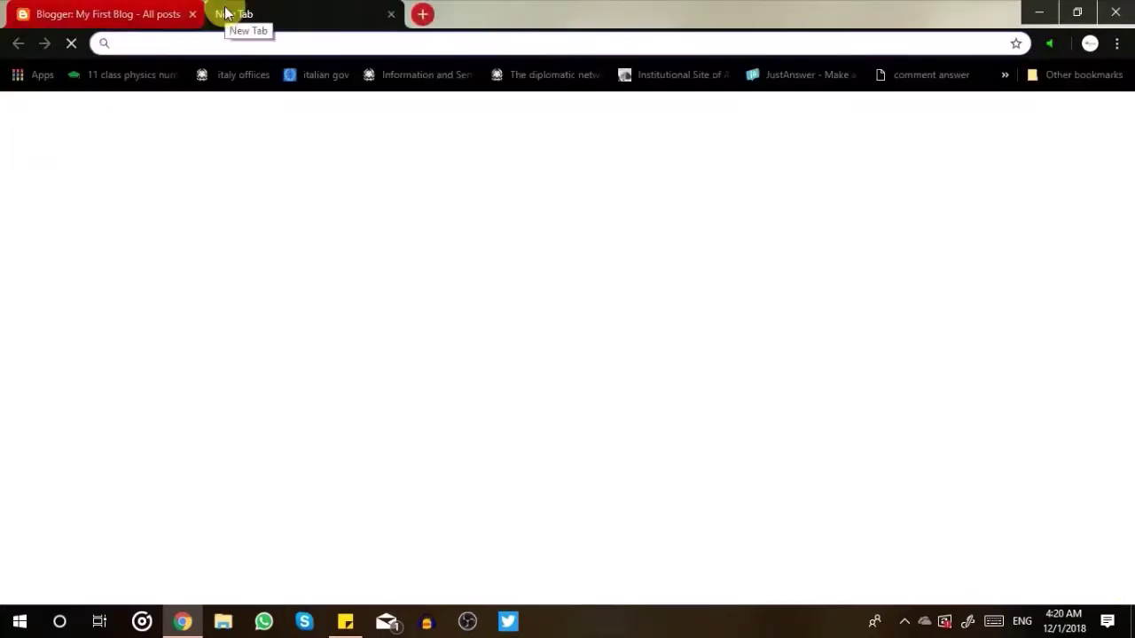
key("ctrl+v")
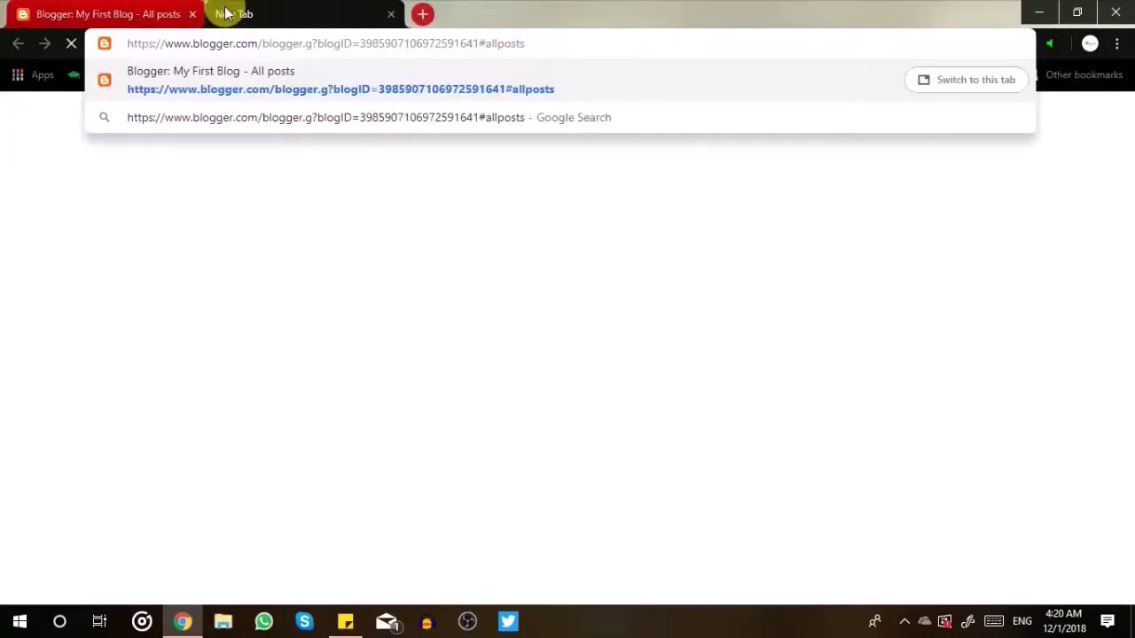
key("Return")
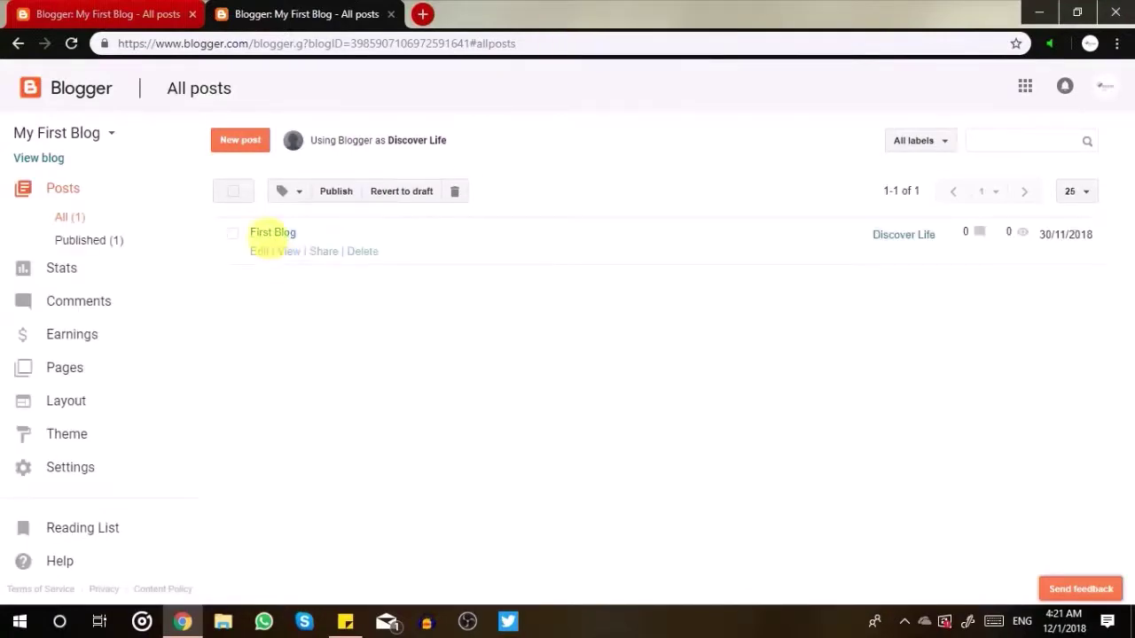
left_click(266, 234)
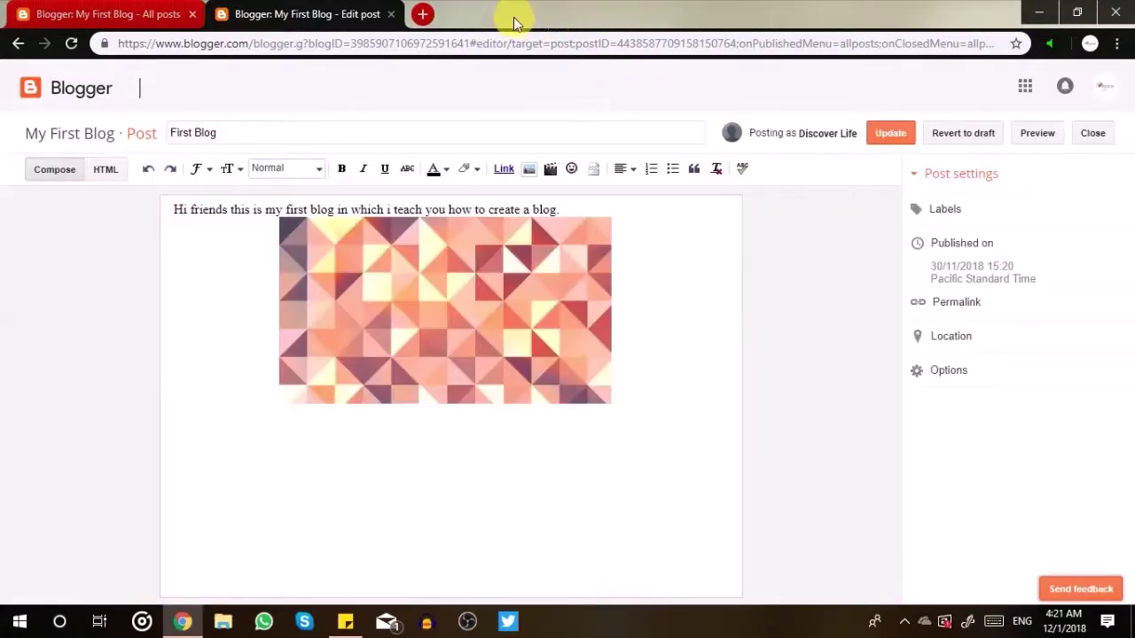
key("ctrl+w")
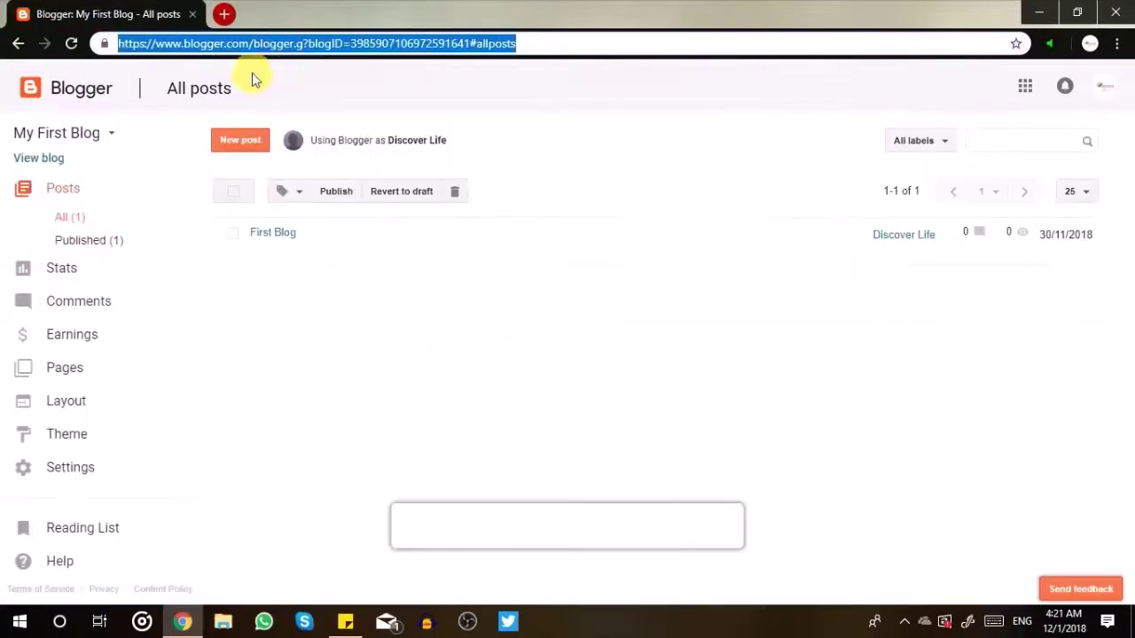
- View the live blog and examine its title, the published post and the page layout
left_click(51, 160)
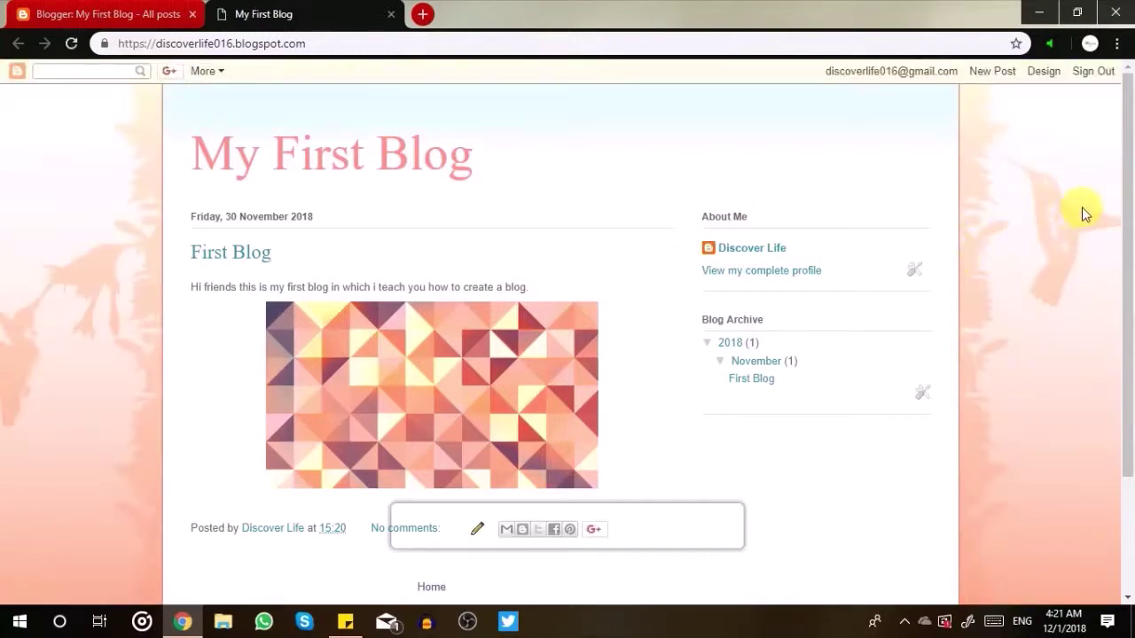
left_click_drag(1132, 182, 1125, 133)
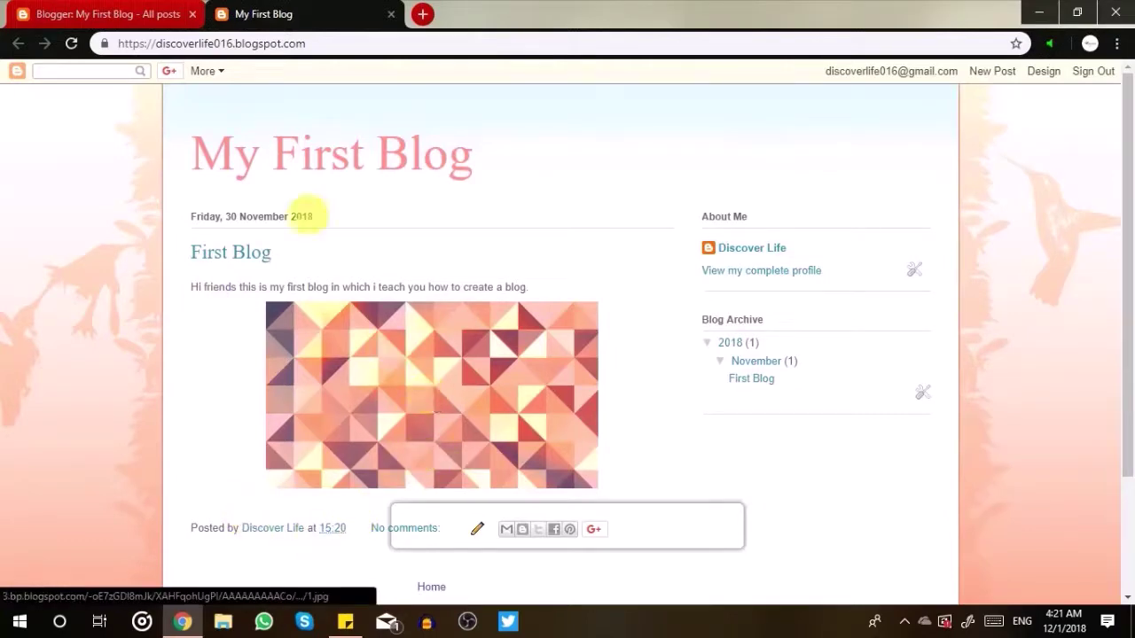
left_click_drag(197, 154, 524, 162)
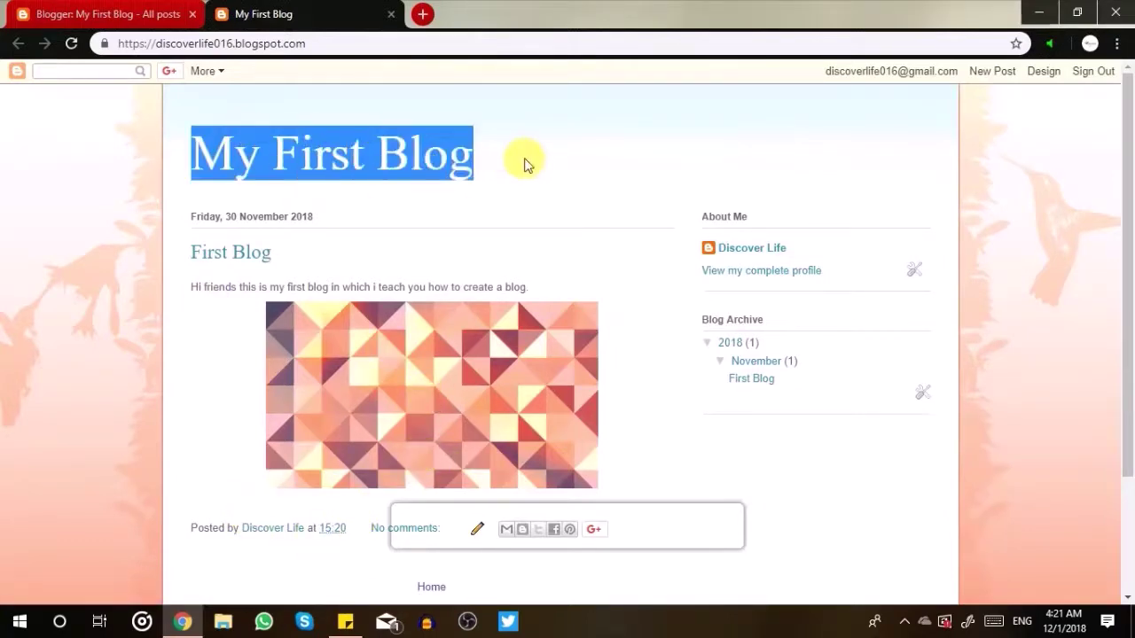
left_click(500, 183)
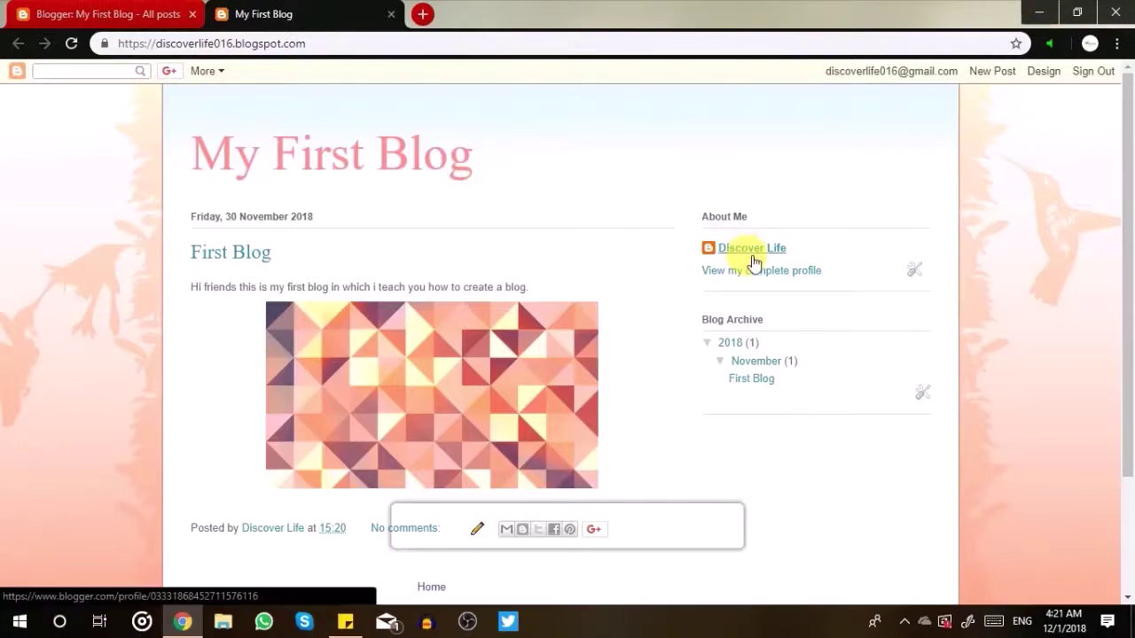